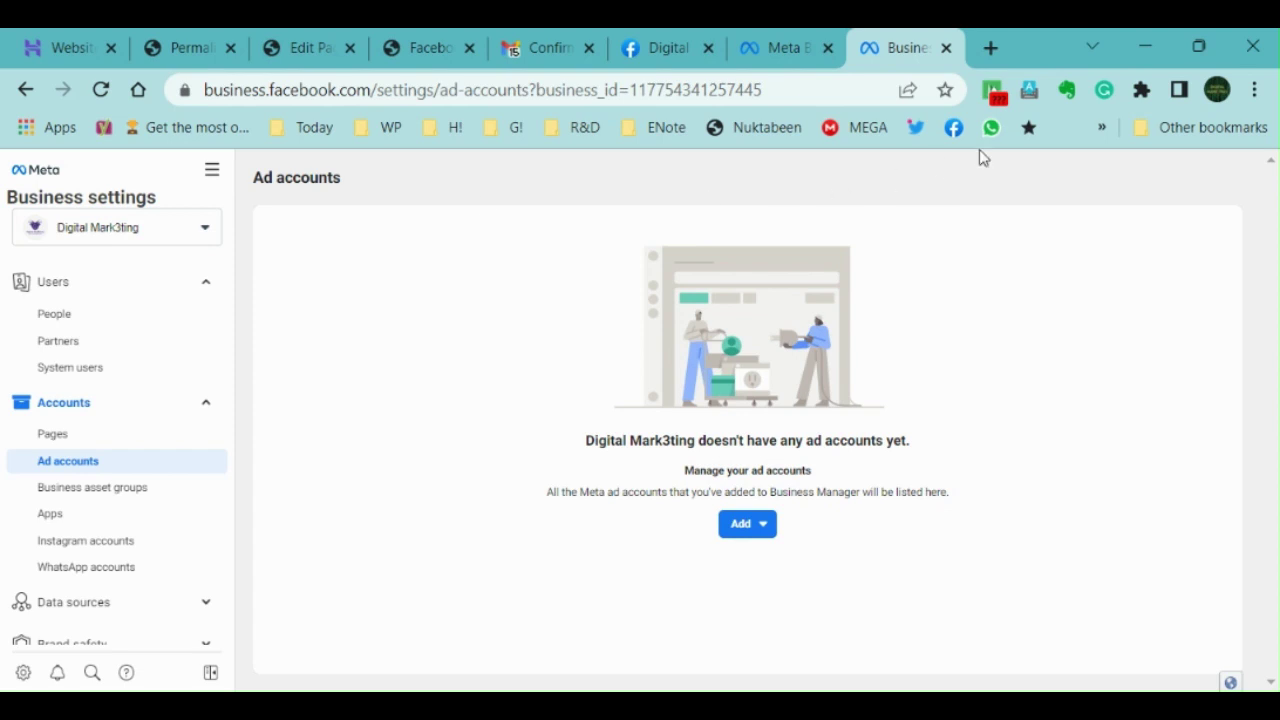
# Step: Open a blank browser tab next to the empty Ad accounts page
pyautogui.click(990, 48)
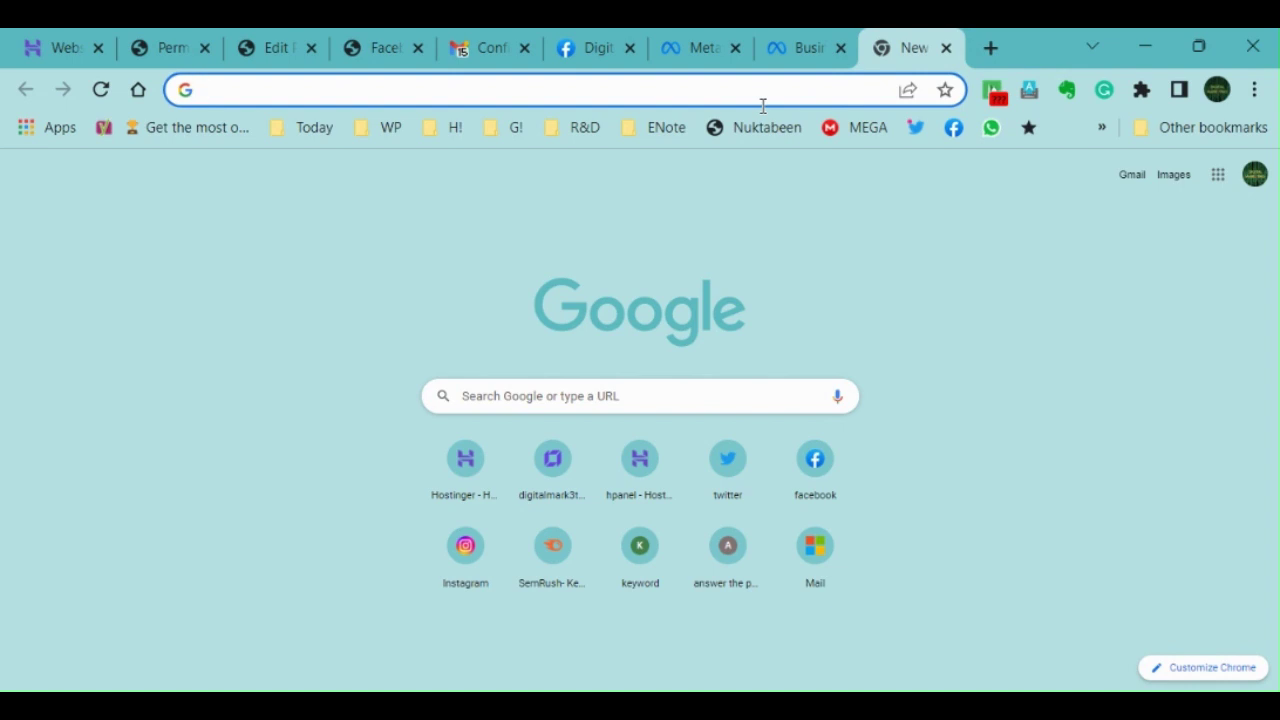
# Step: Load business.facebook.com to reach the Digital Mark3ting Business Suite home page
pyautogui.write('busi')
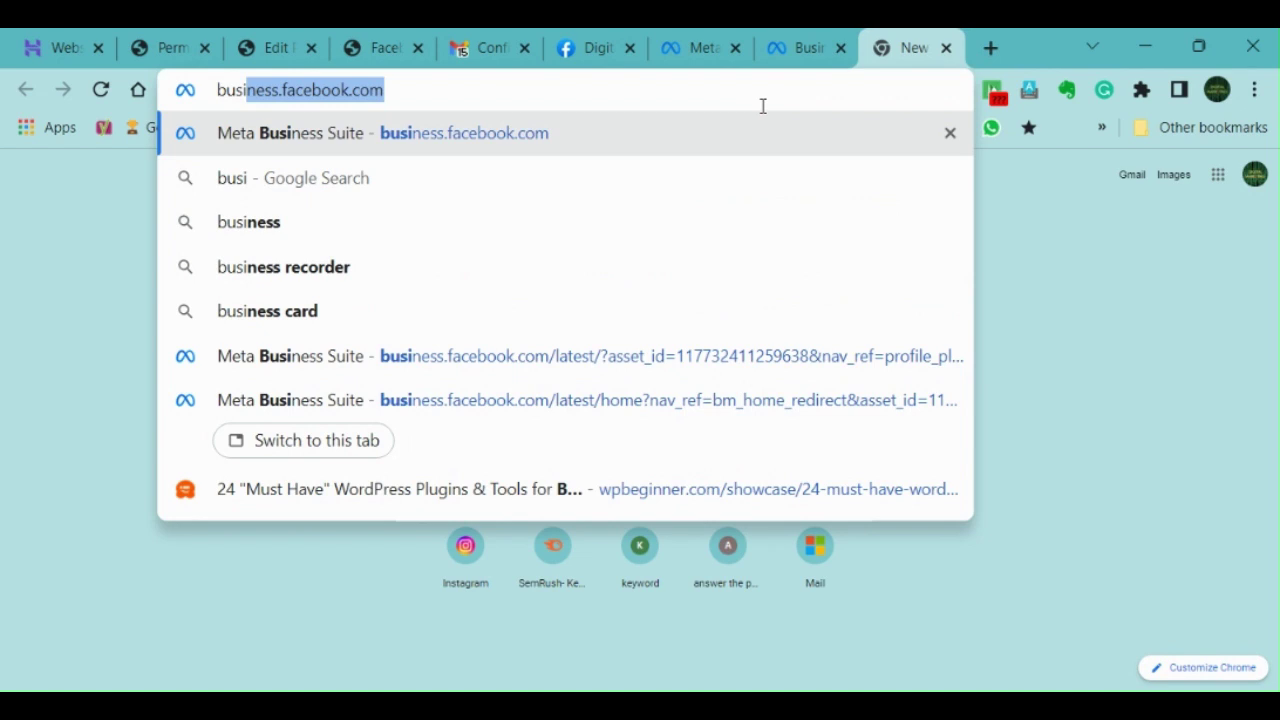
pyautogui.press('Return')
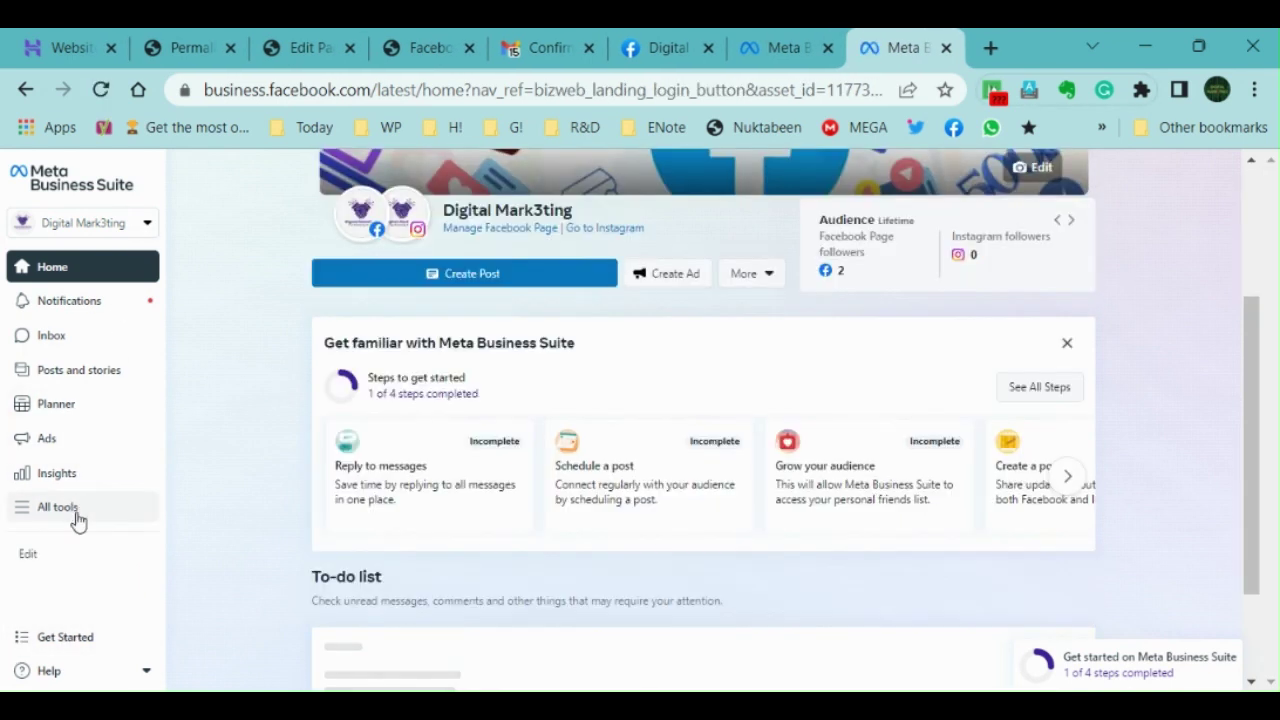
# Step: Go via All tools and Ads Manager to Business settings, showing the People list
pyautogui.click(78, 510)
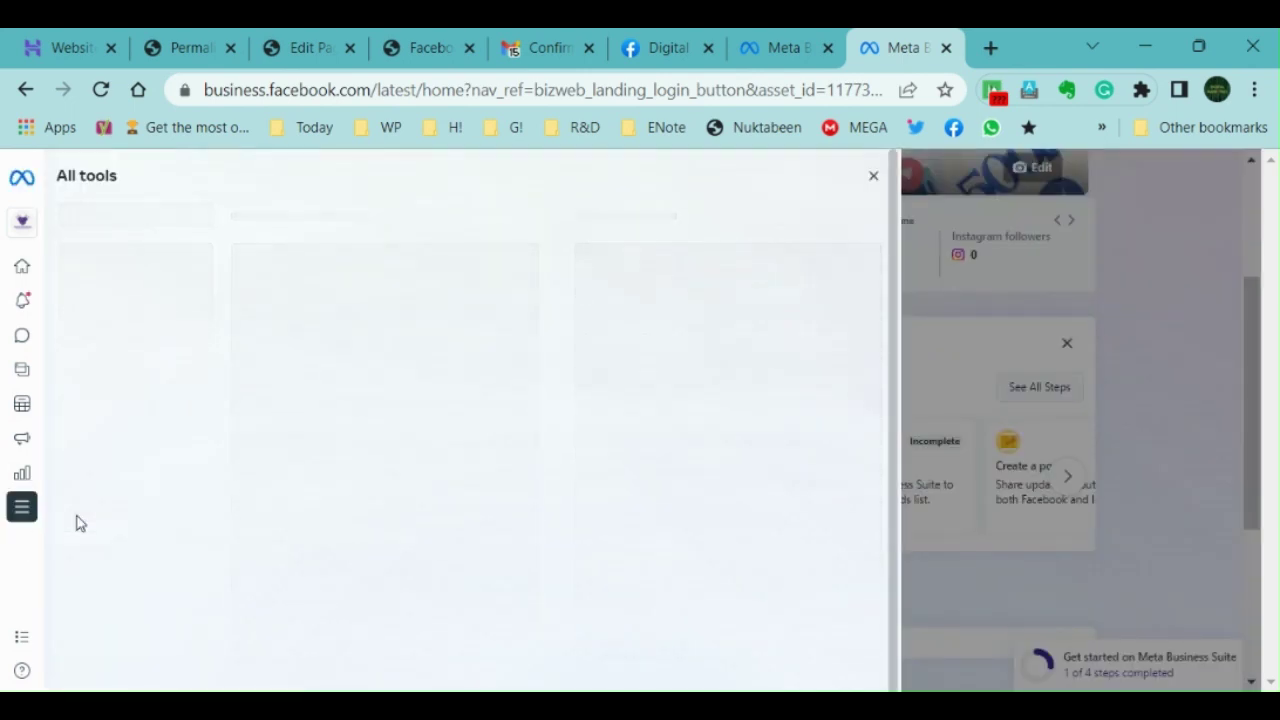
pyautogui.scroll(-5, 308, 560)
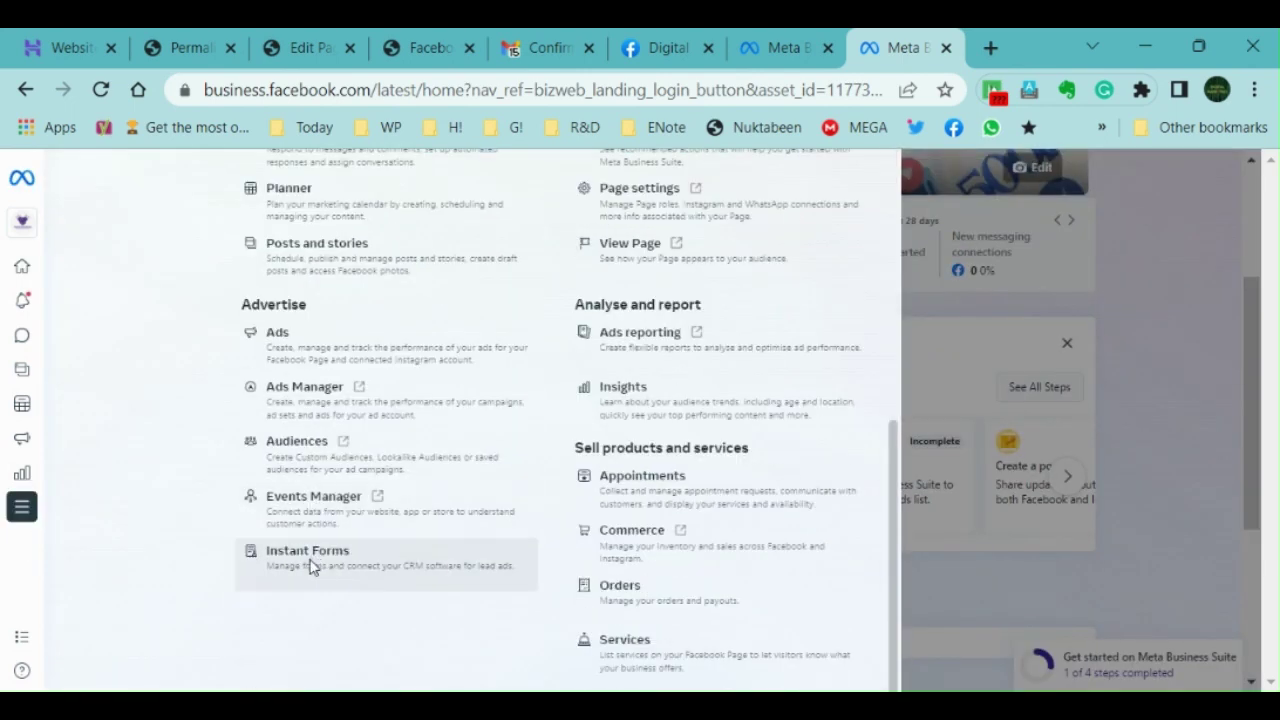
pyautogui.click(298, 411)
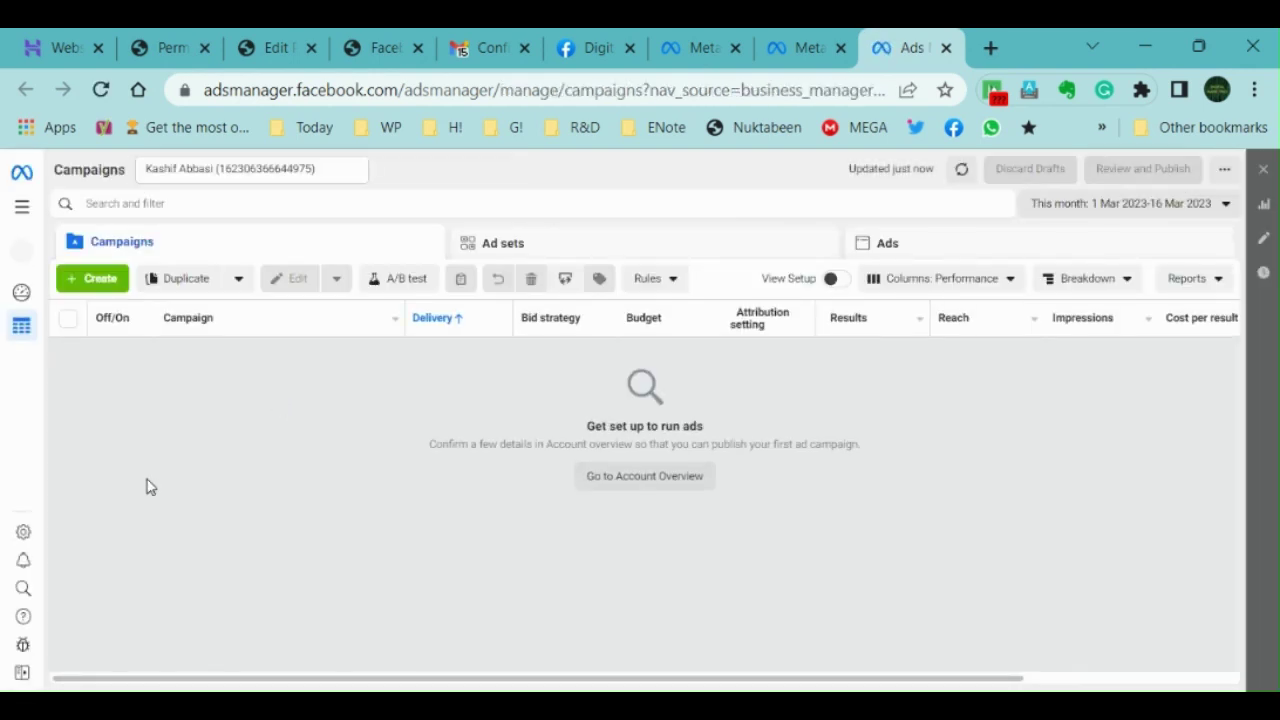
pyautogui.click(23, 209)
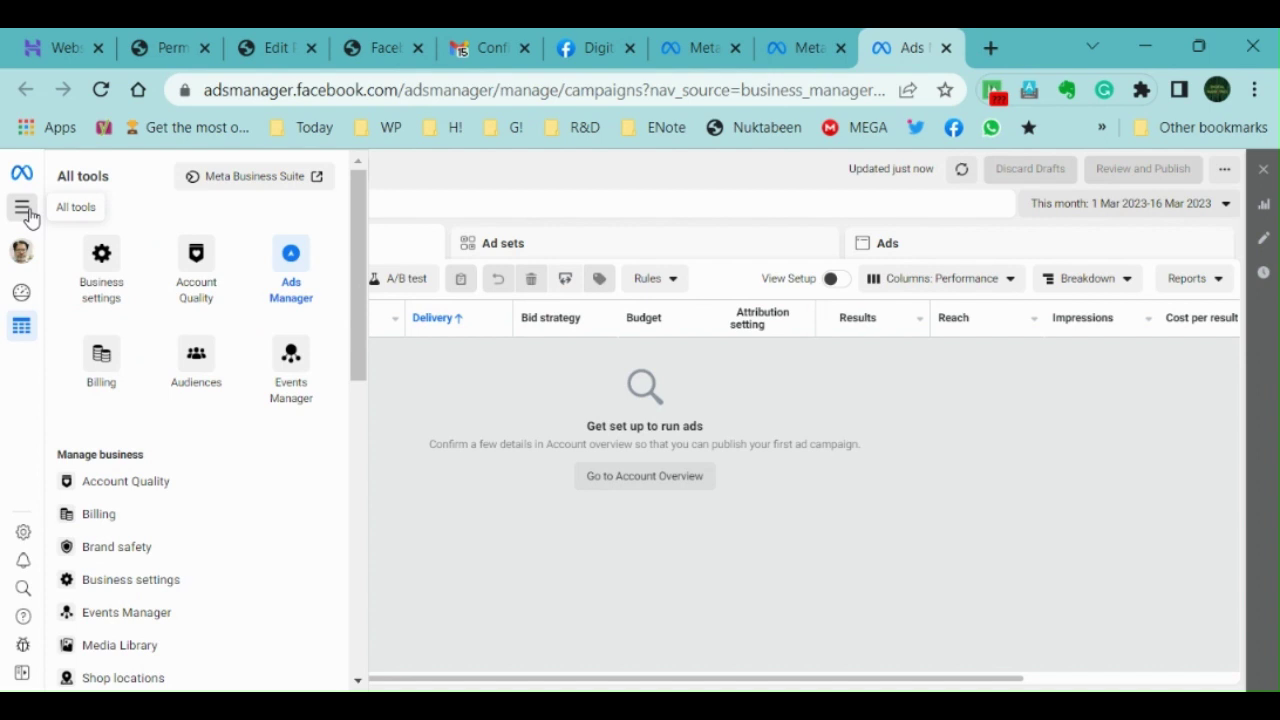
pyautogui.click(105, 280)
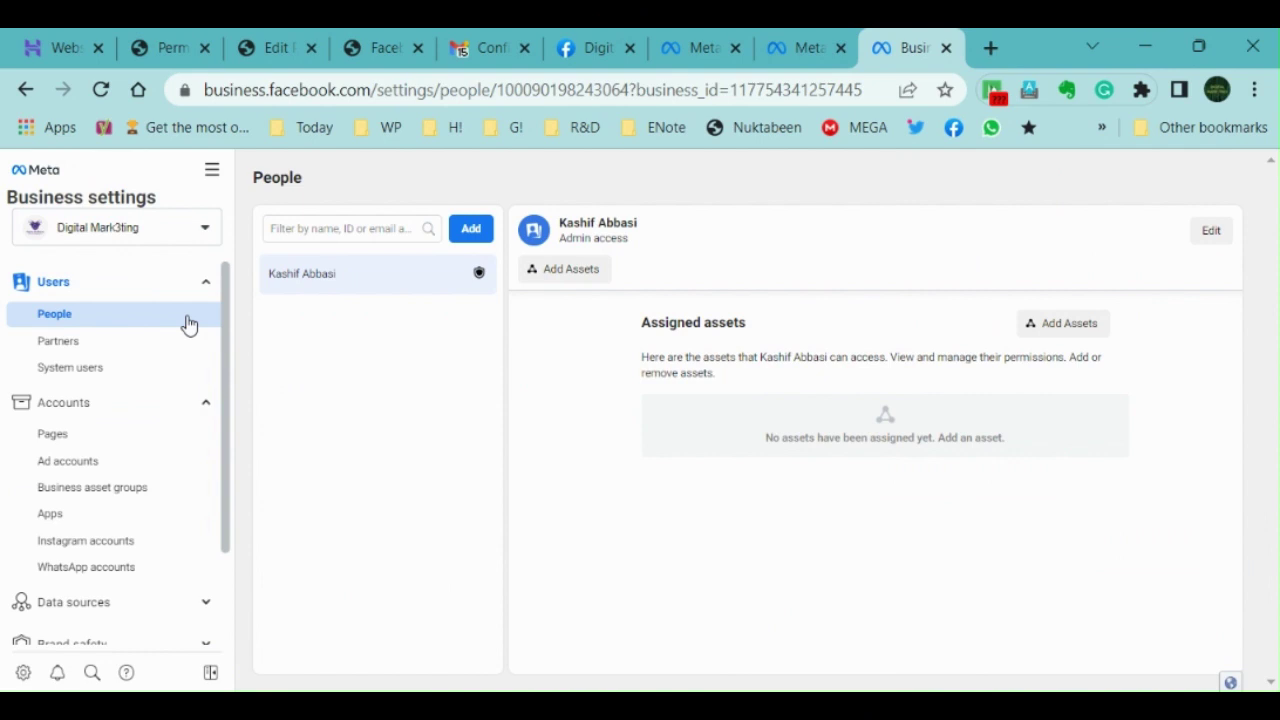
# Step: Start creating a new ad account from the Ad accounts page
pyautogui.click(97, 464)
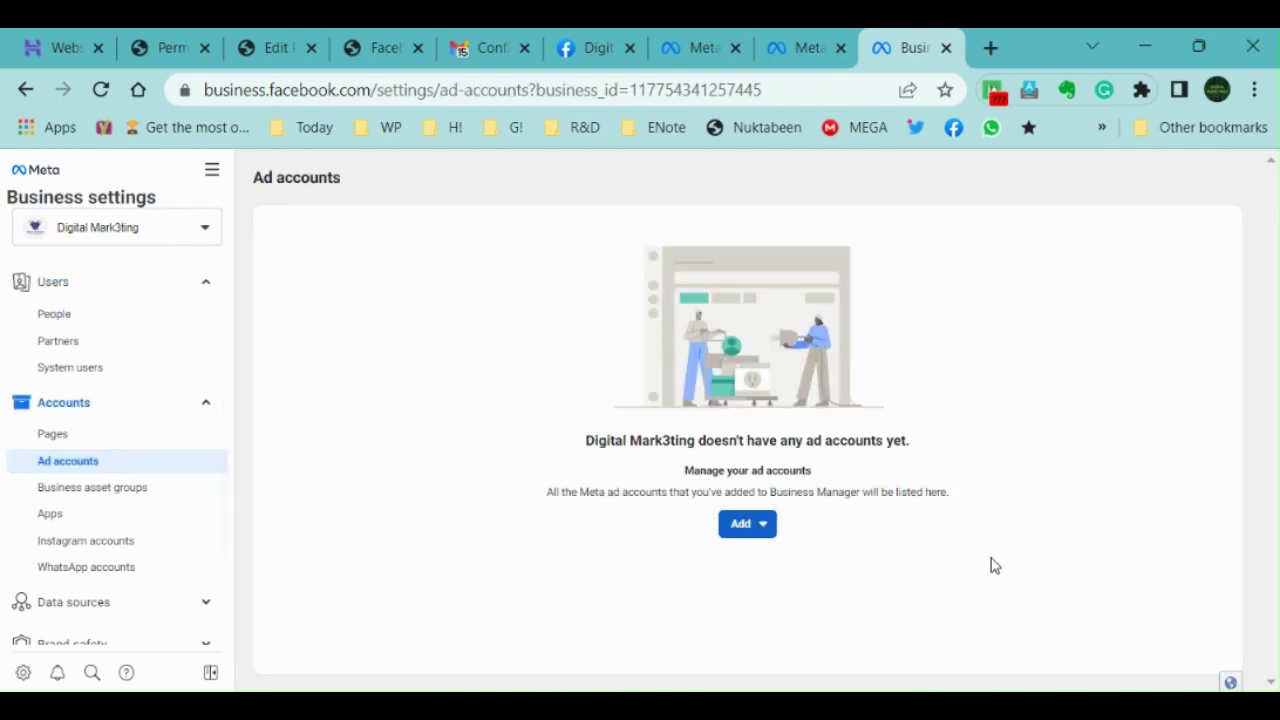
pyautogui.click(770, 533)
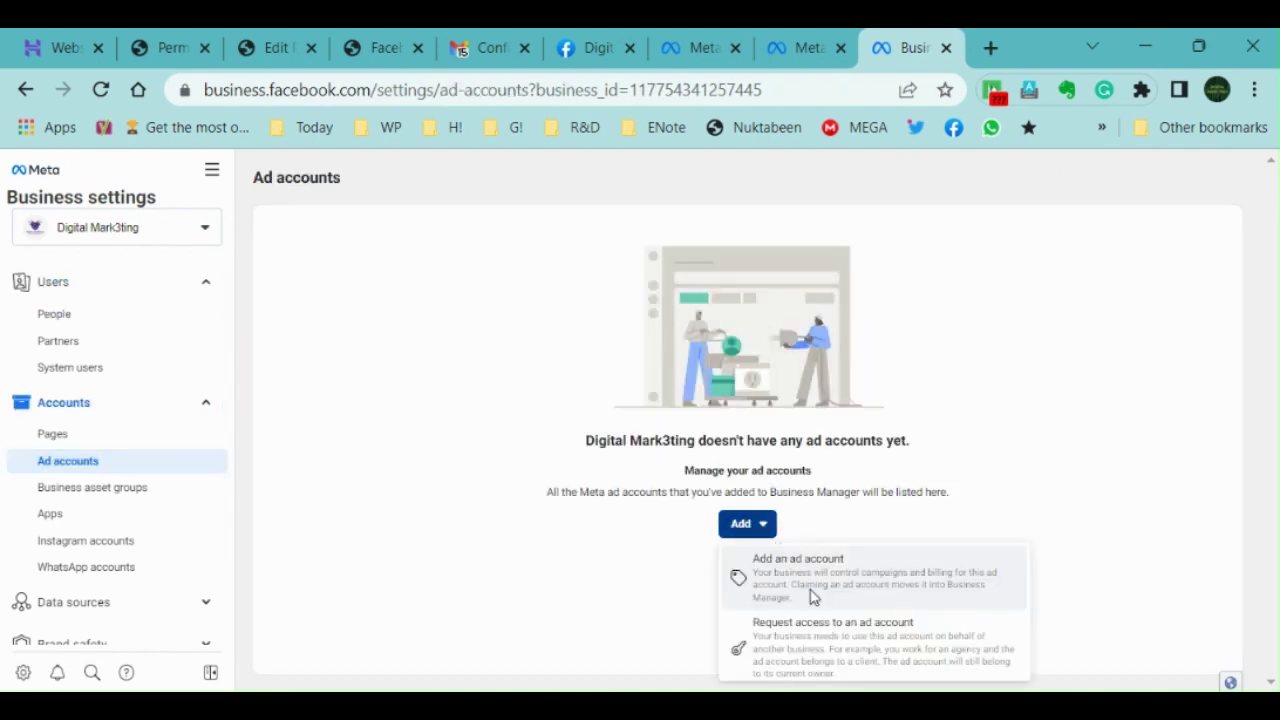
pyautogui.scroll(-2, 900, 605)
pyautogui.scroll(-1, 958, 630)
pyautogui.click(958, 679)
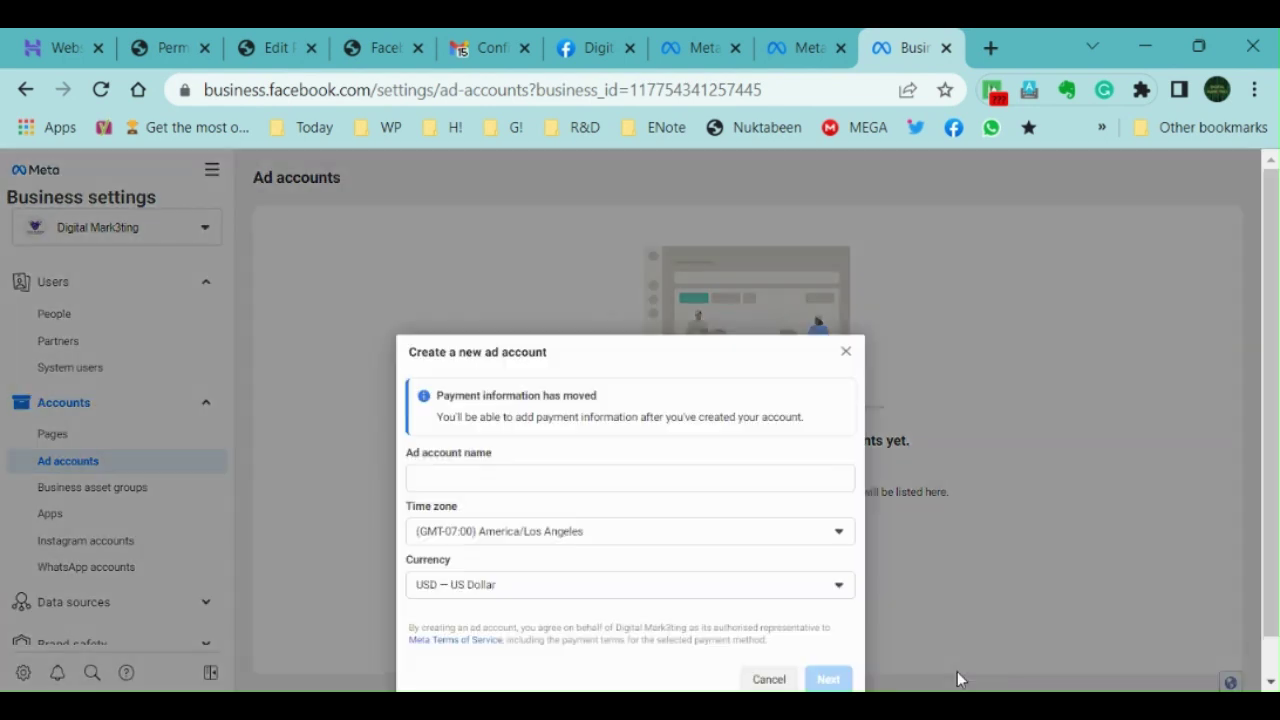
# Step: Name the new ad account AC01DigitalMark3ting
pyautogui.click(488, 487)
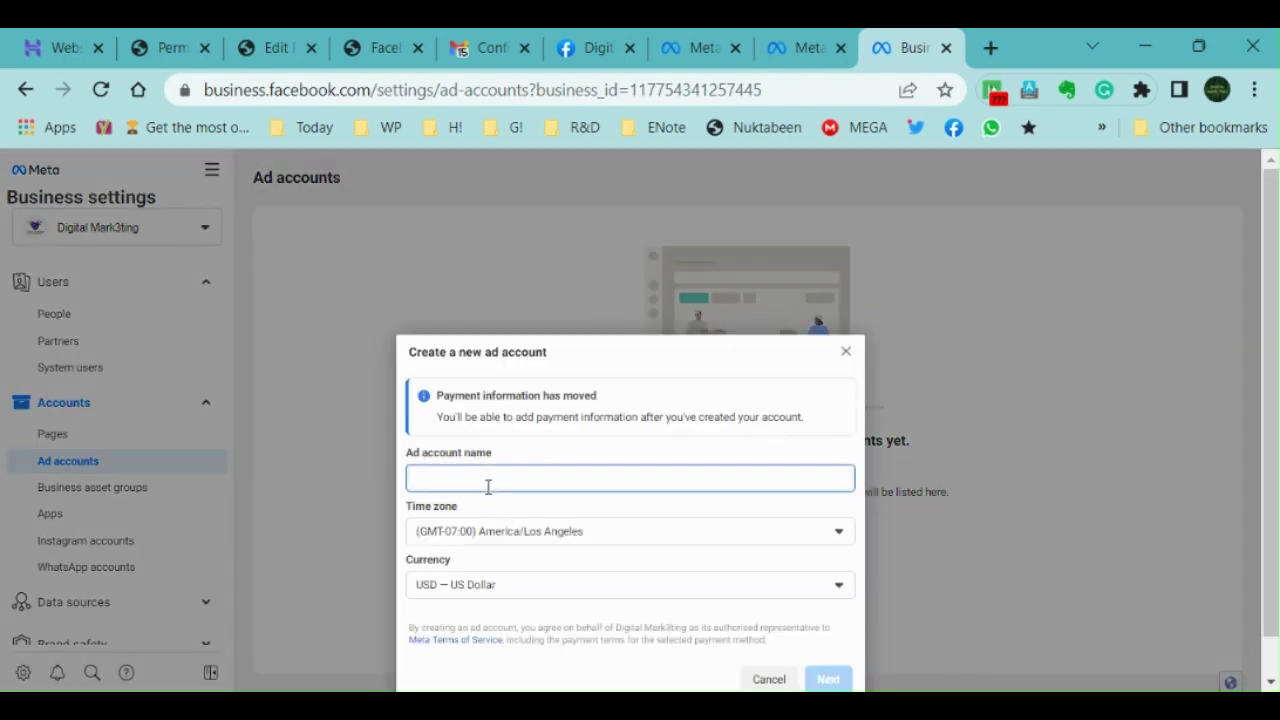
pyautogui.write('DM')
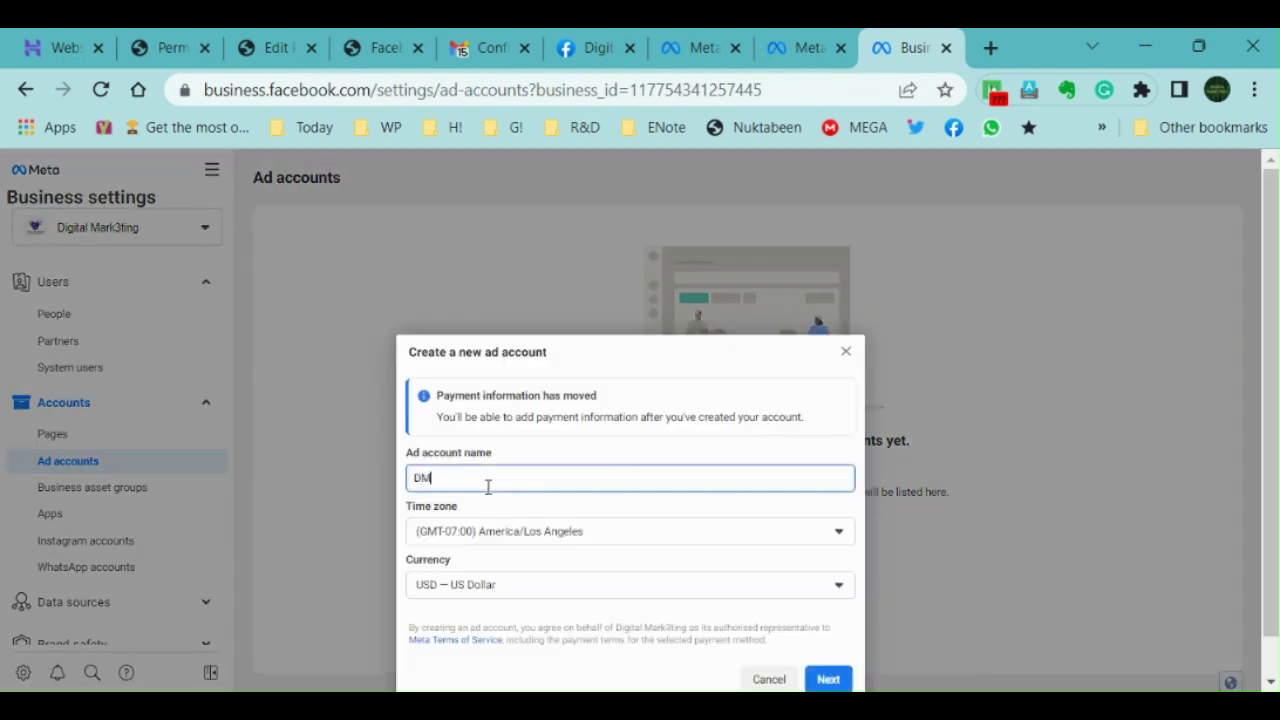
pyautogui.write('igitalMark3tin')
pyautogui.press('Home')
pyautogui.write('01')
pyautogui.press('Home')
pyautogui.write('AC')
# Step: Set the ad account time zone to (GMT+05:00) Asia/Karachi
pyautogui.scroll(-1, 534, 478)
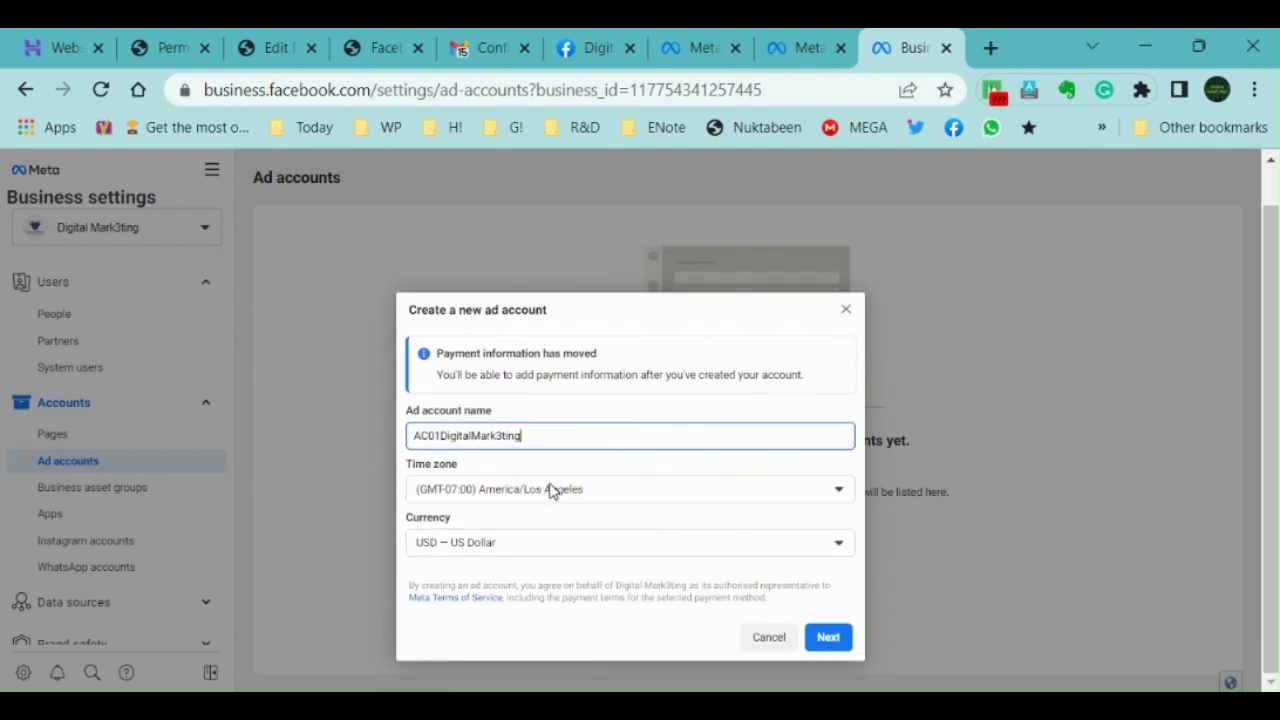
pyautogui.click(545, 500)
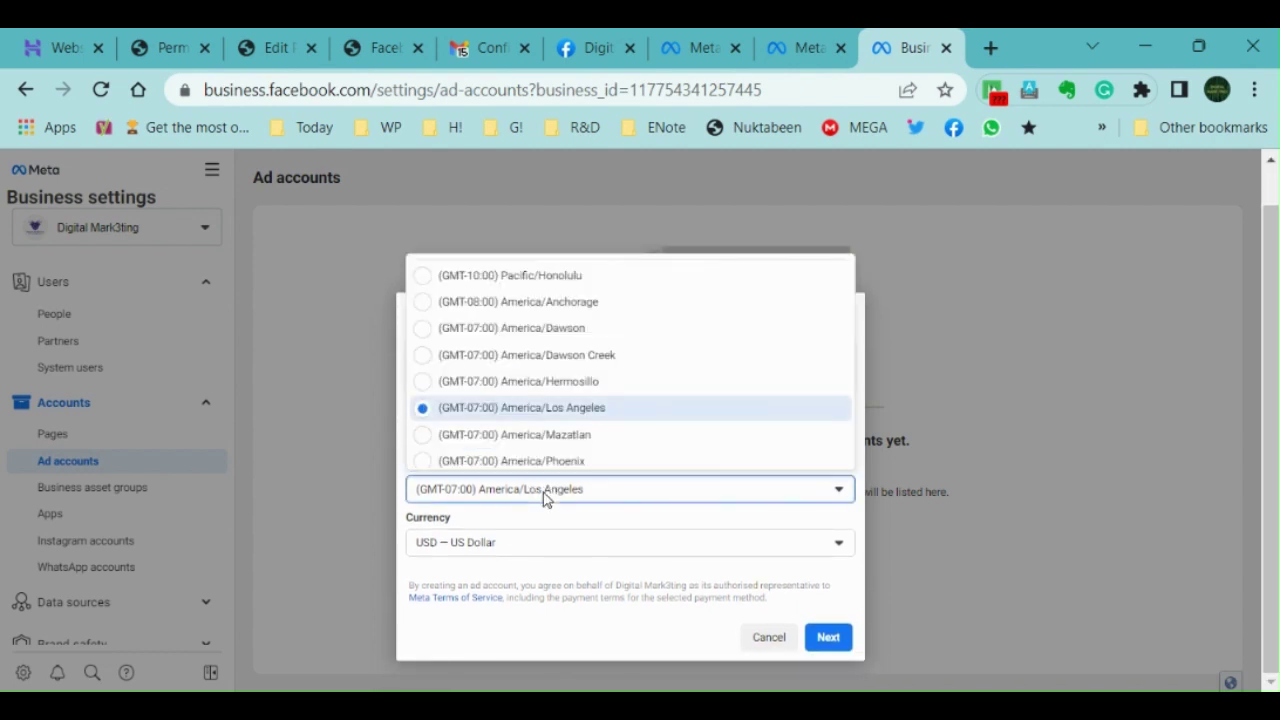
pyautogui.scroll(-3, 600, 383)
pyautogui.scroll(-2, 586, 391)
pyautogui.scroll(-2, 586, 391)
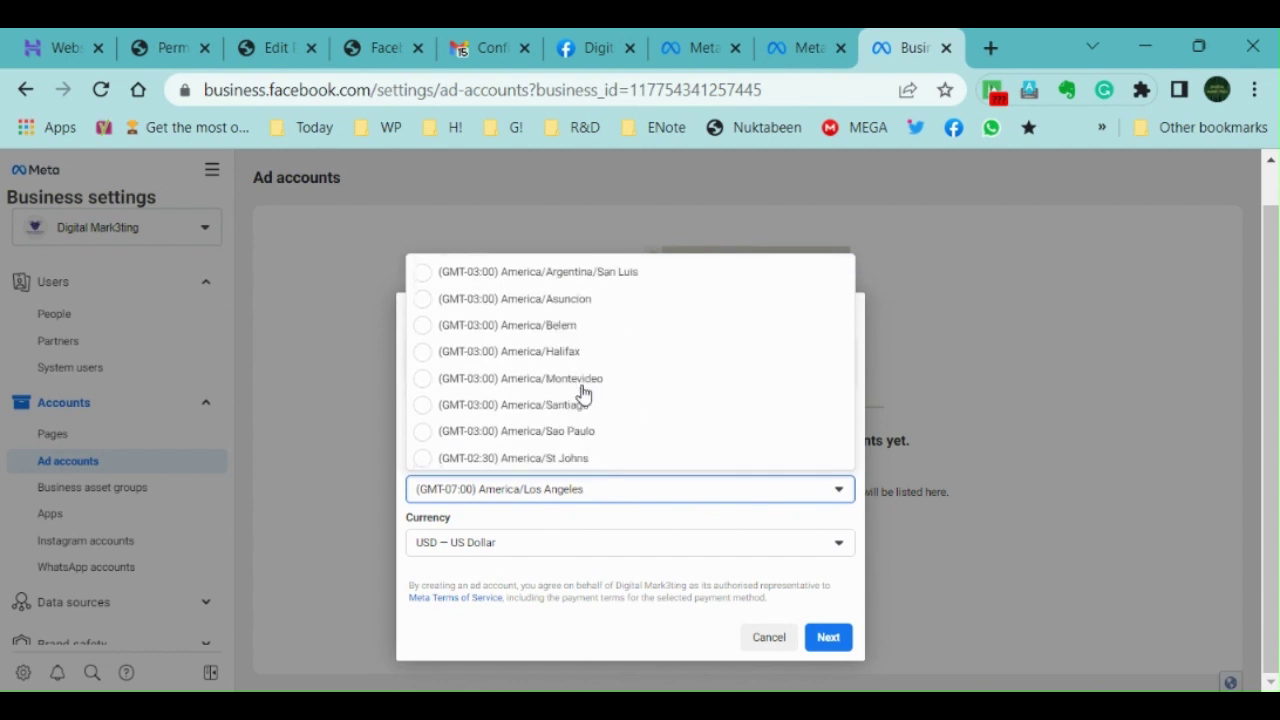
pyautogui.scroll(-5, 583, 394)
pyautogui.scroll(-3, 580, 394)
pyautogui.scroll(-3, 580, 394)
pyautogui.scroll(-3, 555, 420)
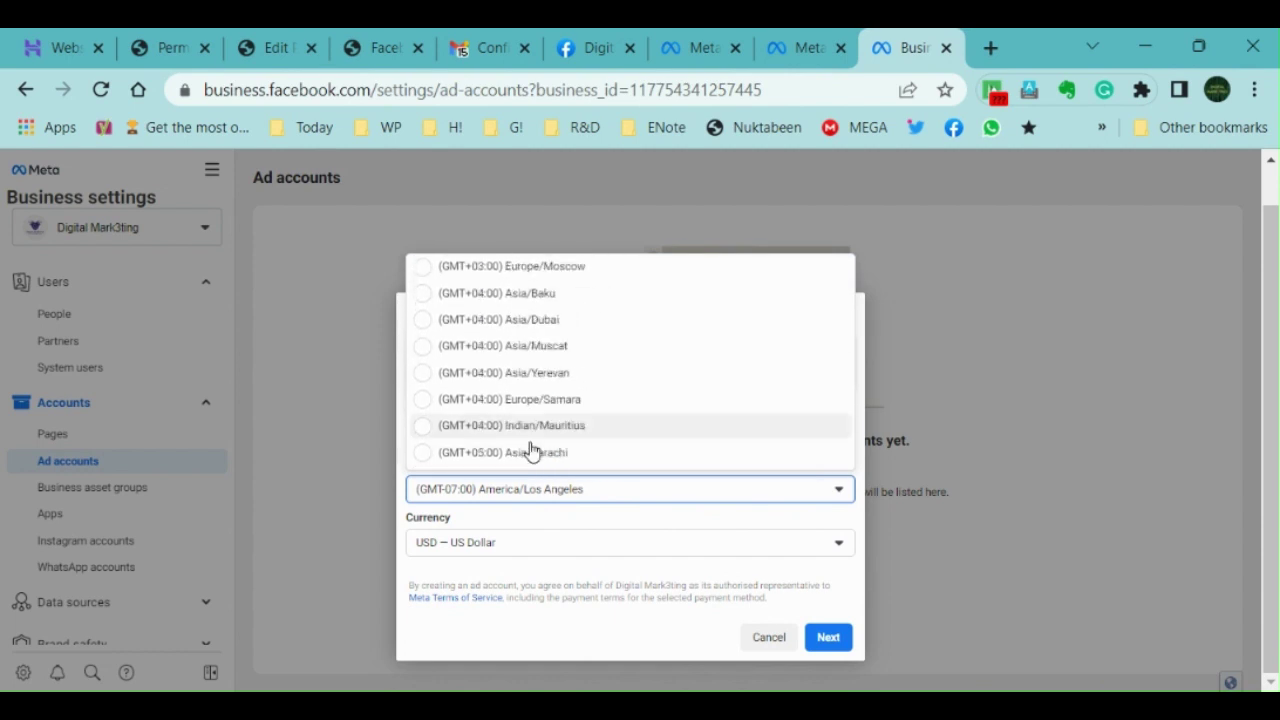
pyautogui.click(524, 460)
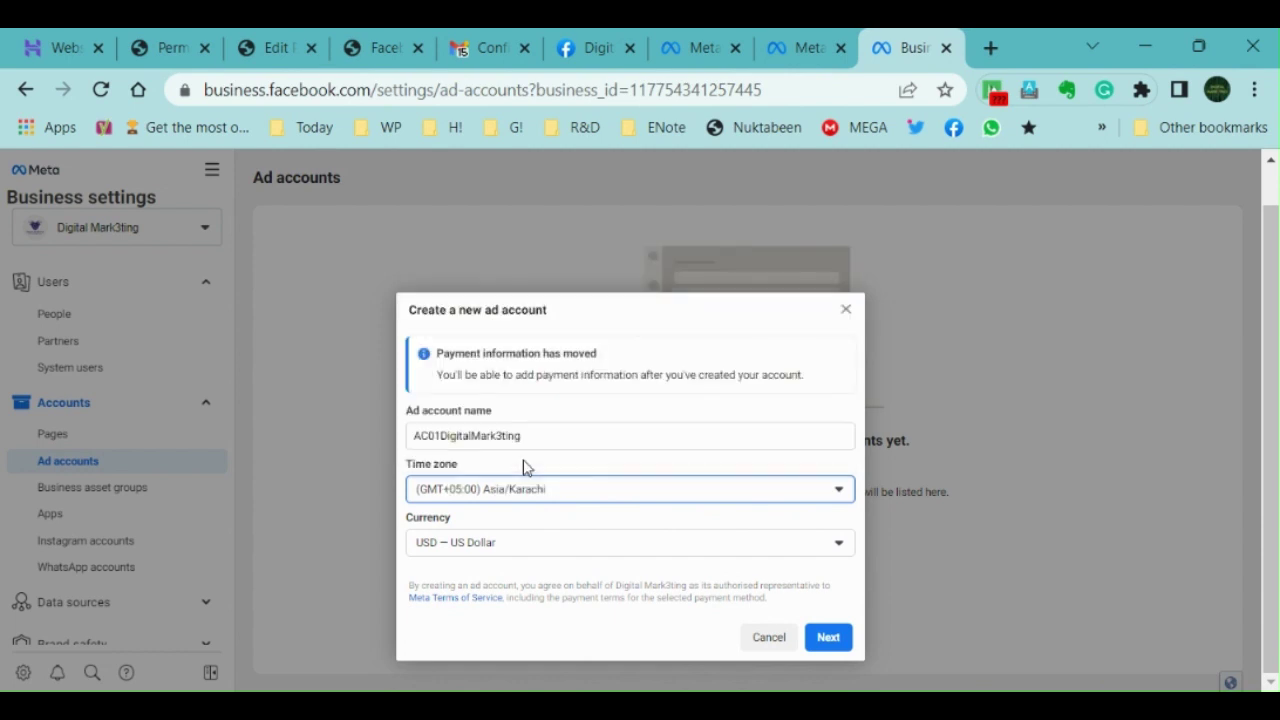
# Step: Set the ad account currency to PKR – Pakistani Rupee
pyautogui.click(525, 546)
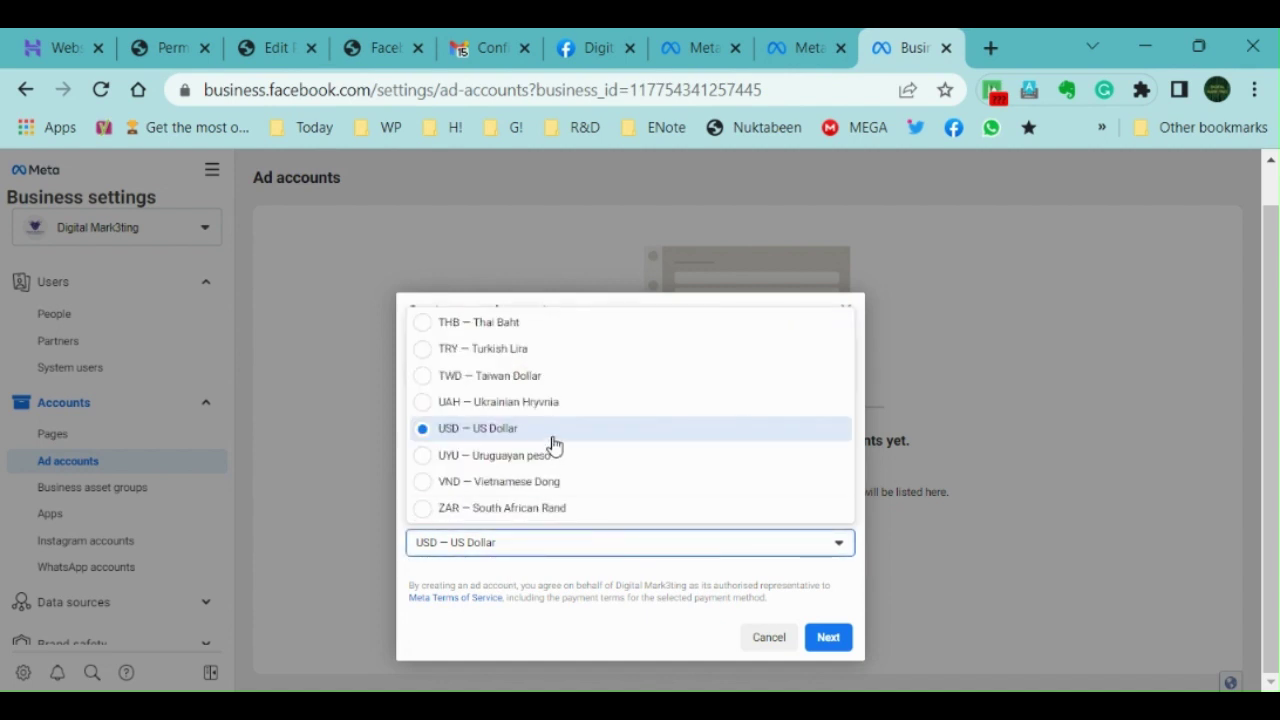
pyautogui.scroll(2, 543, 443)
pyautogui.scroll(2, 543, 446)
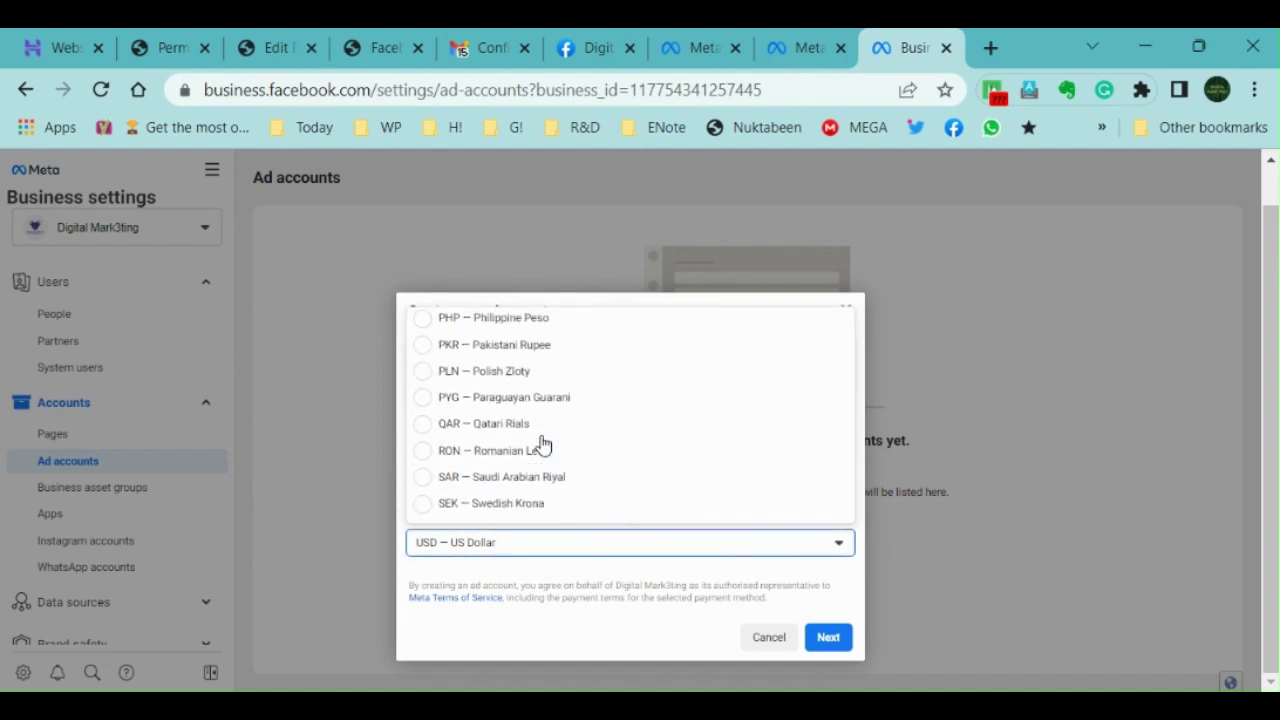
pyautogui.scroll(2, 543, 446)
pyautogui.click(512, 465)
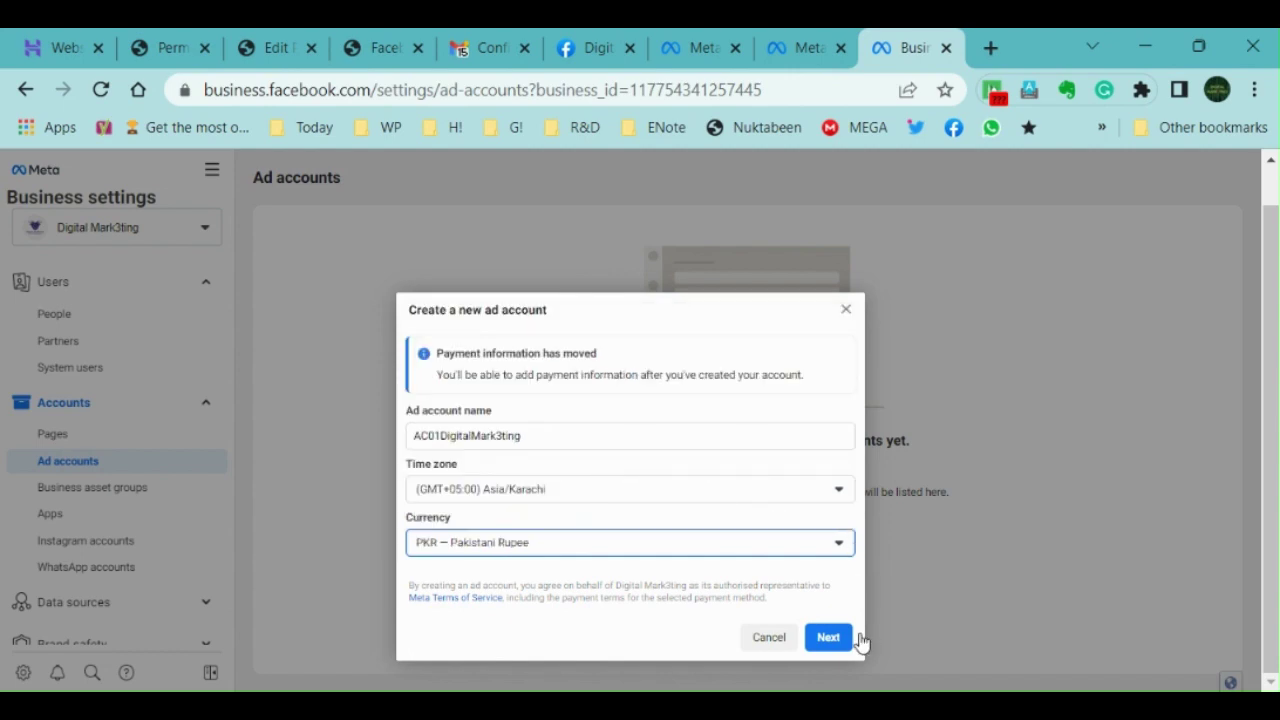
# Step: Create AC01DigitalMark3ting as an ad account for My business (Digital Mark3ting)
pyautogui.click(829, 638)
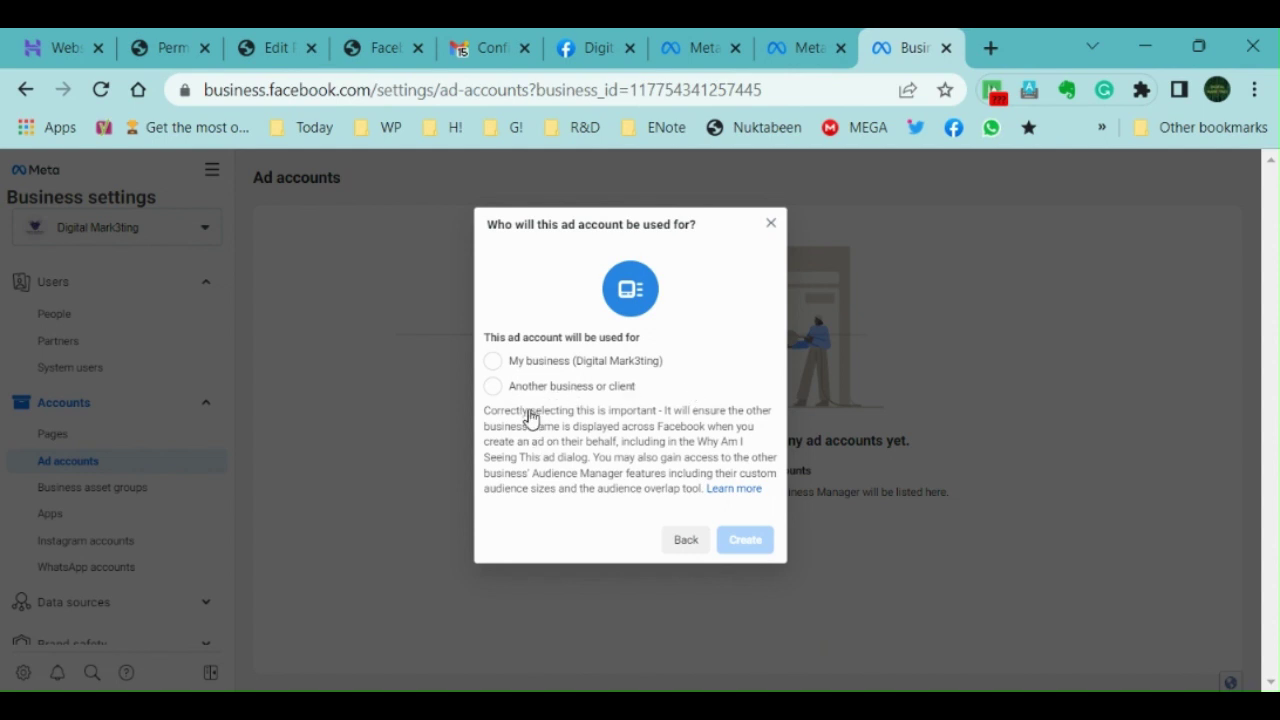
pyautogui.click(494, 366)
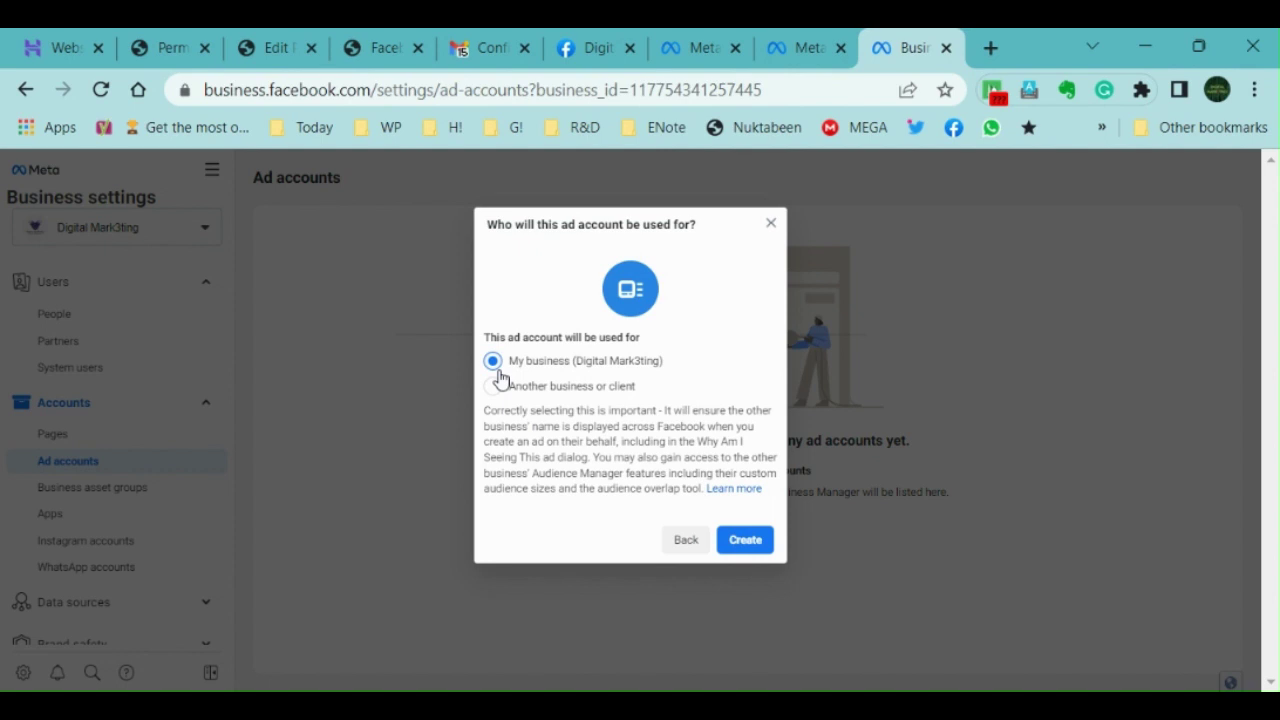
pyautogui.click(741, 558)
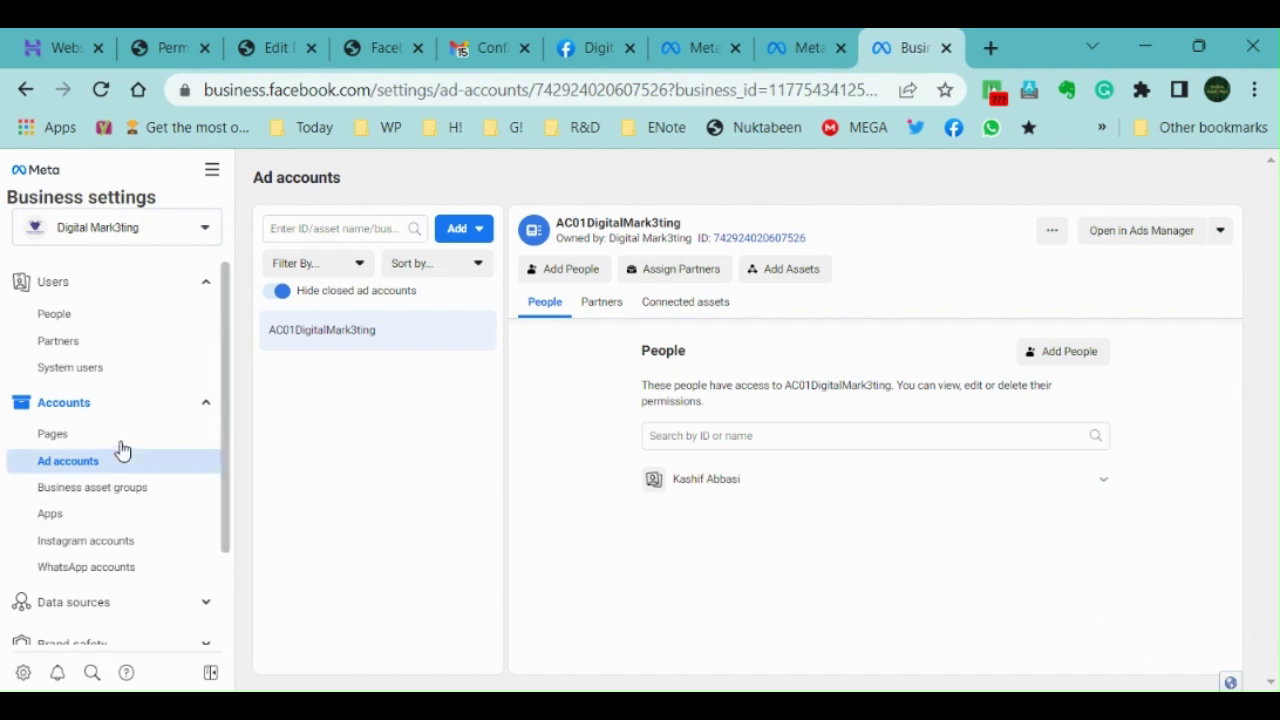
# Step: Show the business's People list and bring up the Invite people dialog
pyautogui.scroll(-3, 85, 530)
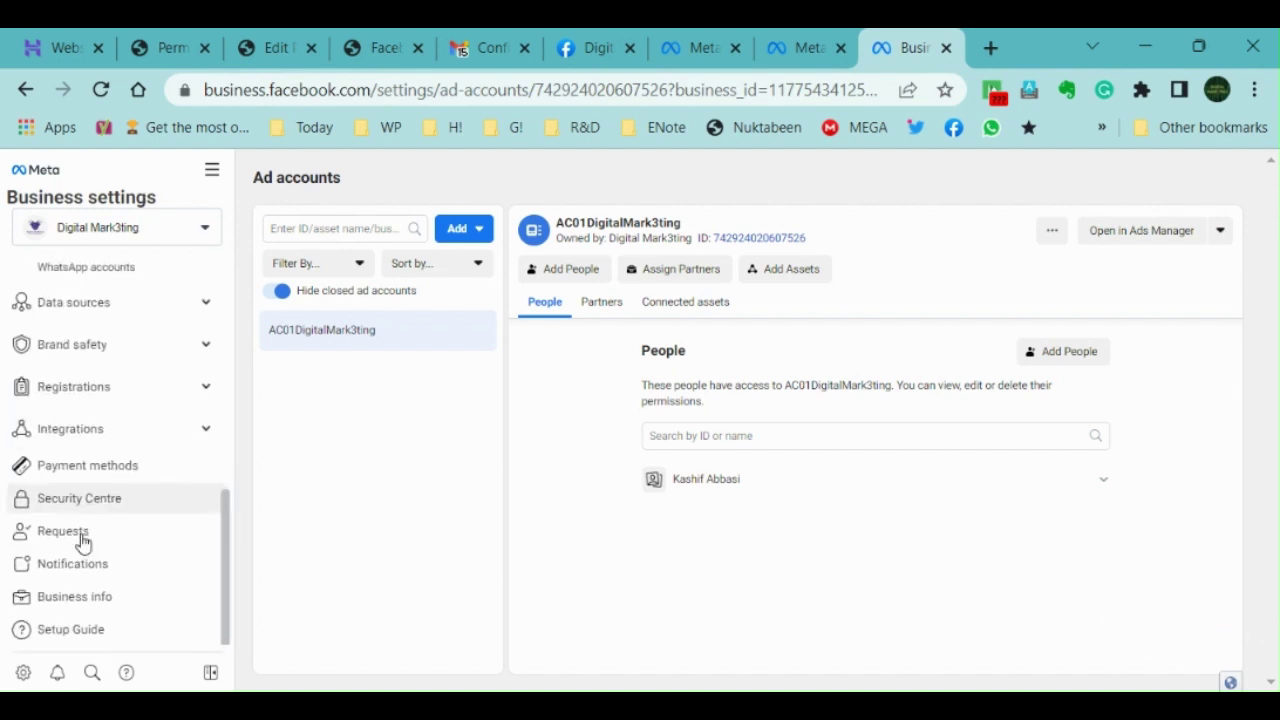
pyautogui.scroll(3, 86, 540)
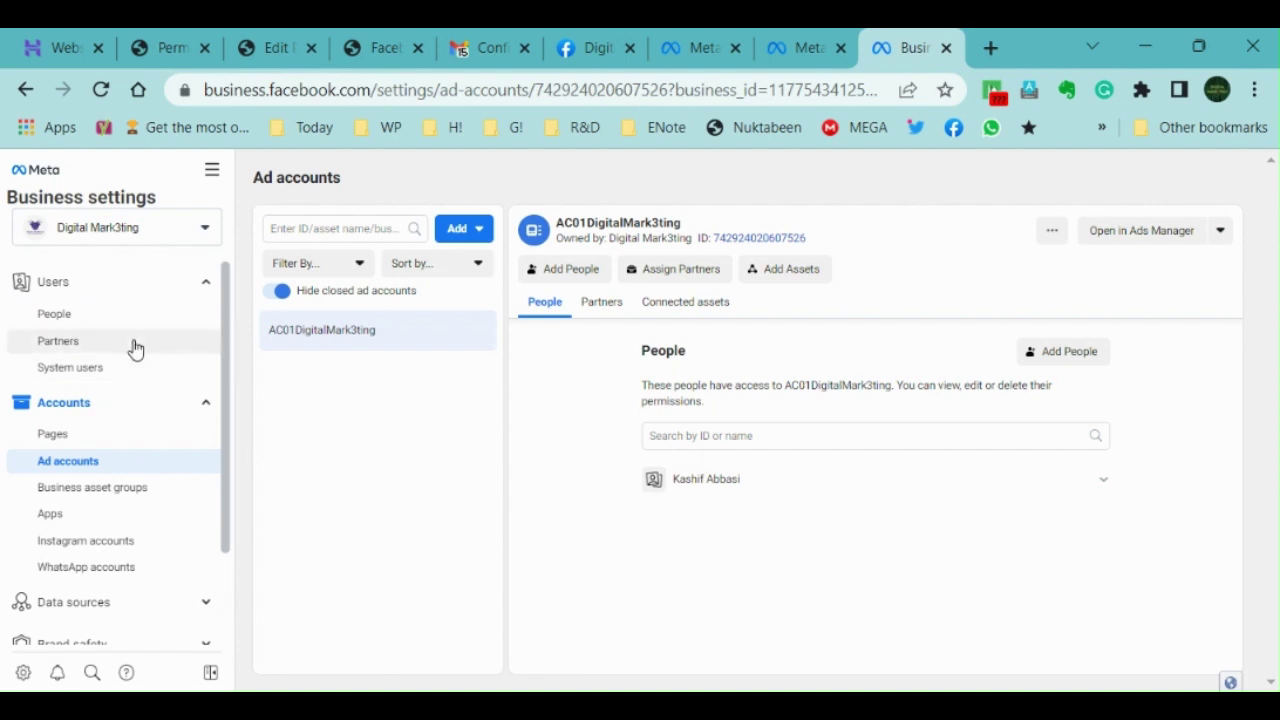
pyautogui.click(80, 320)
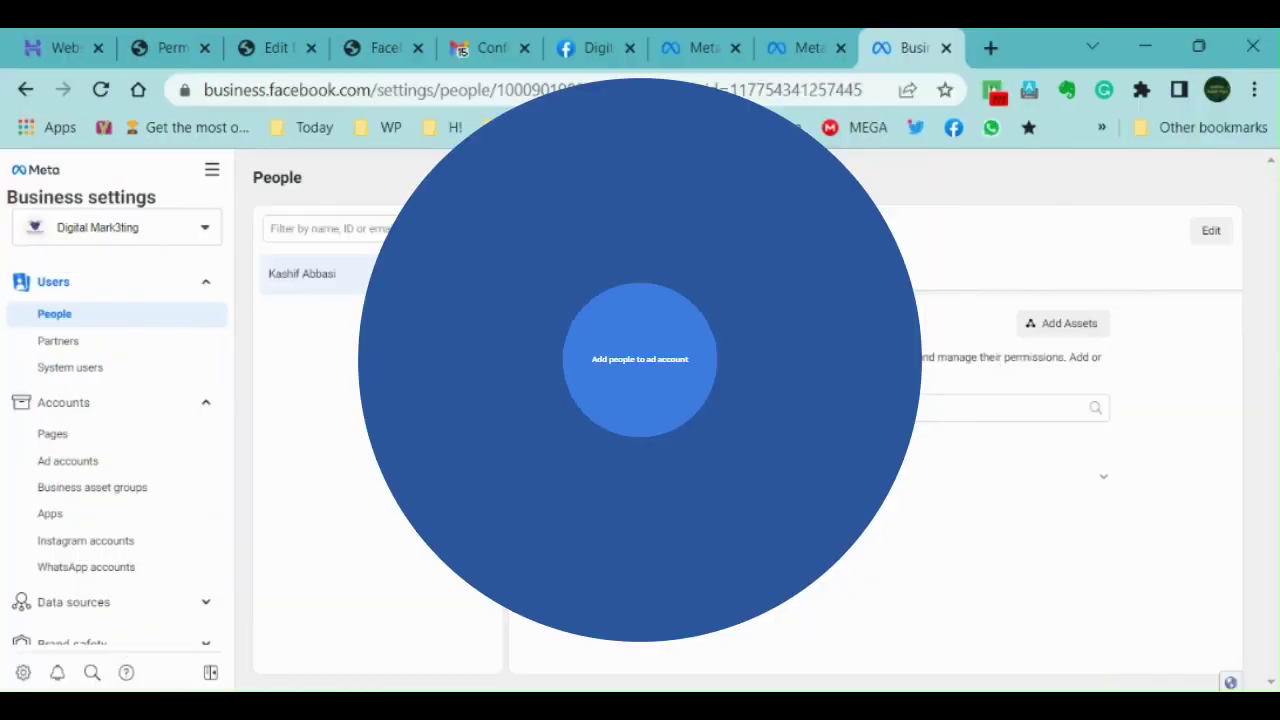
pyautogui.click(470, 231)
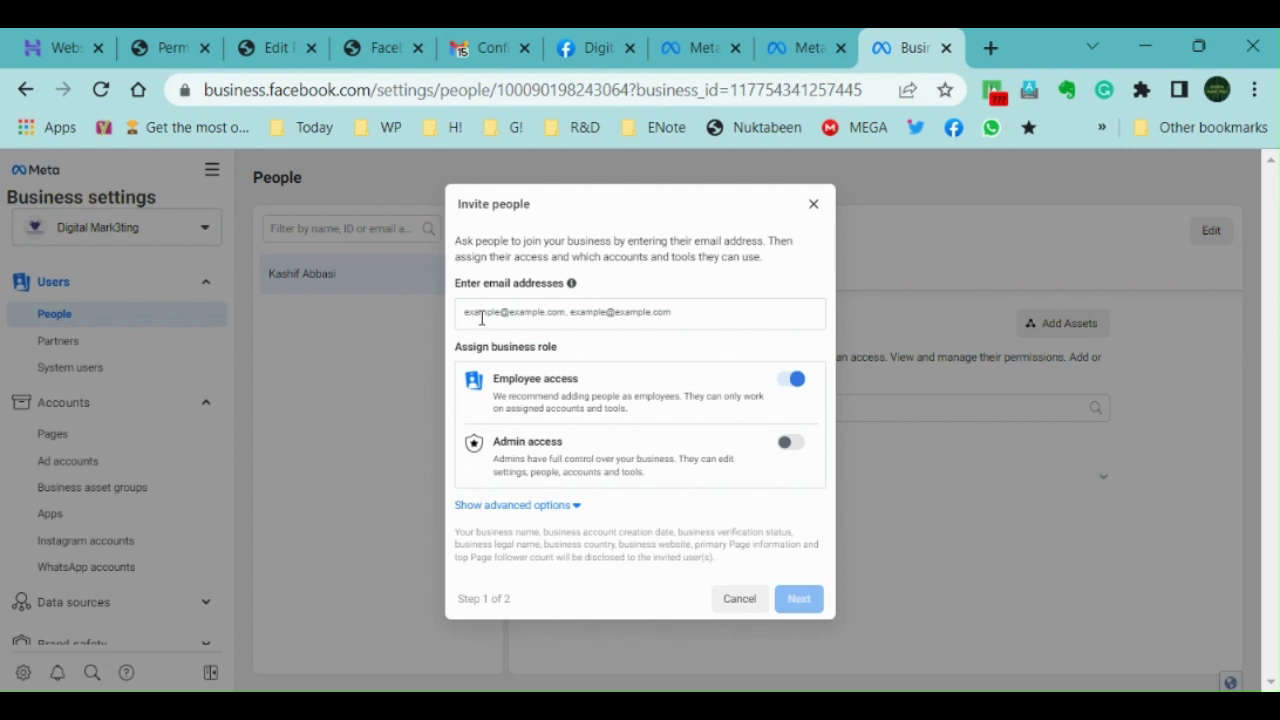
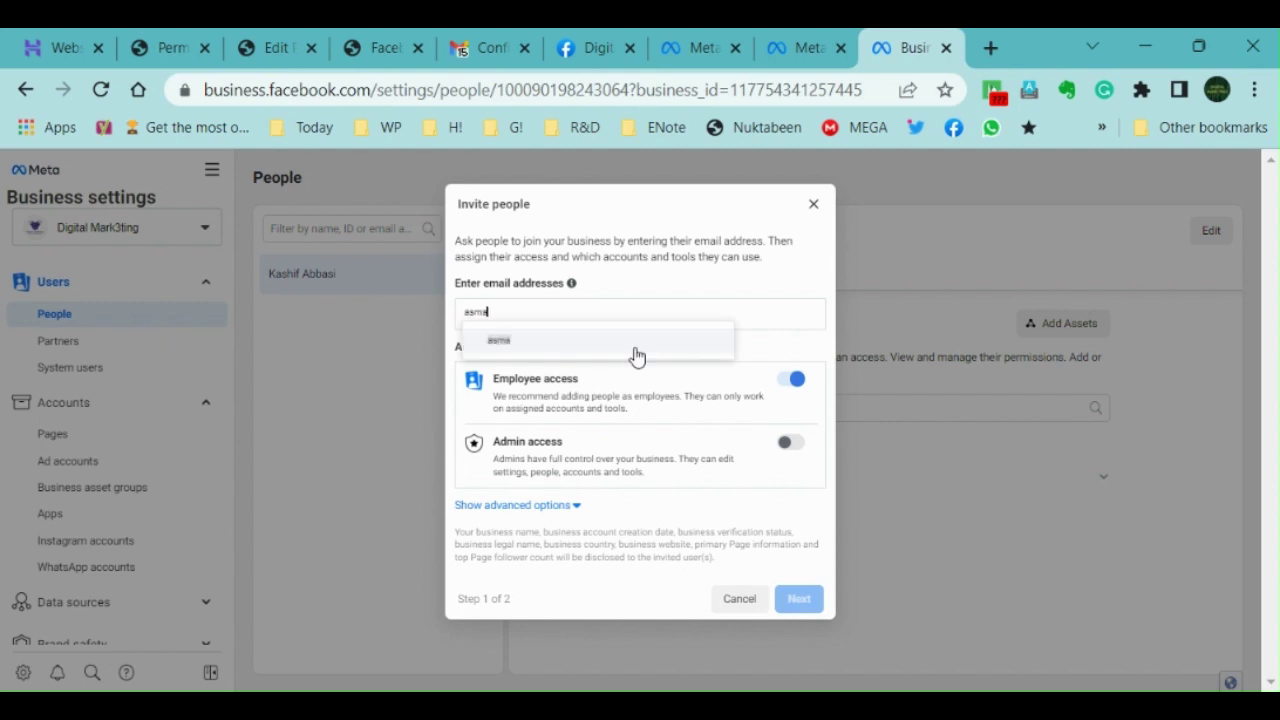
pyautogui.press('Return')
# Step: Select the Digital Mark3ting Page and AC01DigitalMark3ting ad account to share, checking Pixels
pyautogui.click(800, 603)
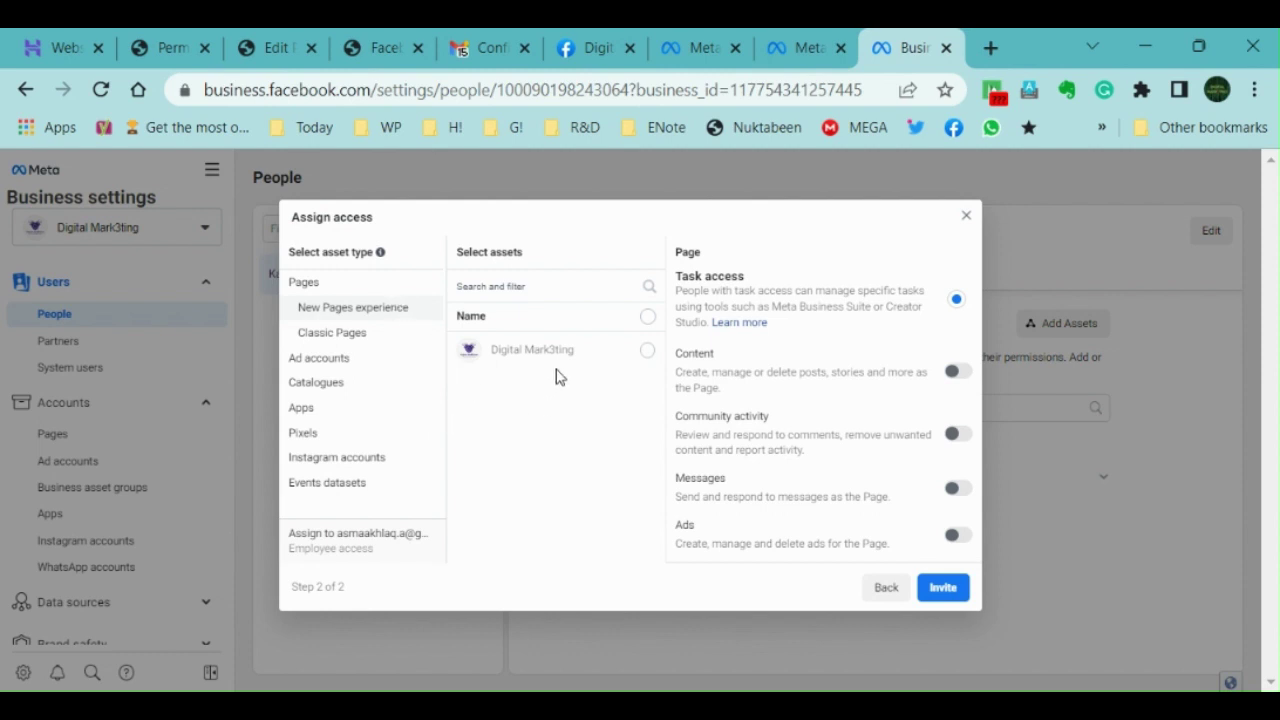
pyautogui.click(655, 363)
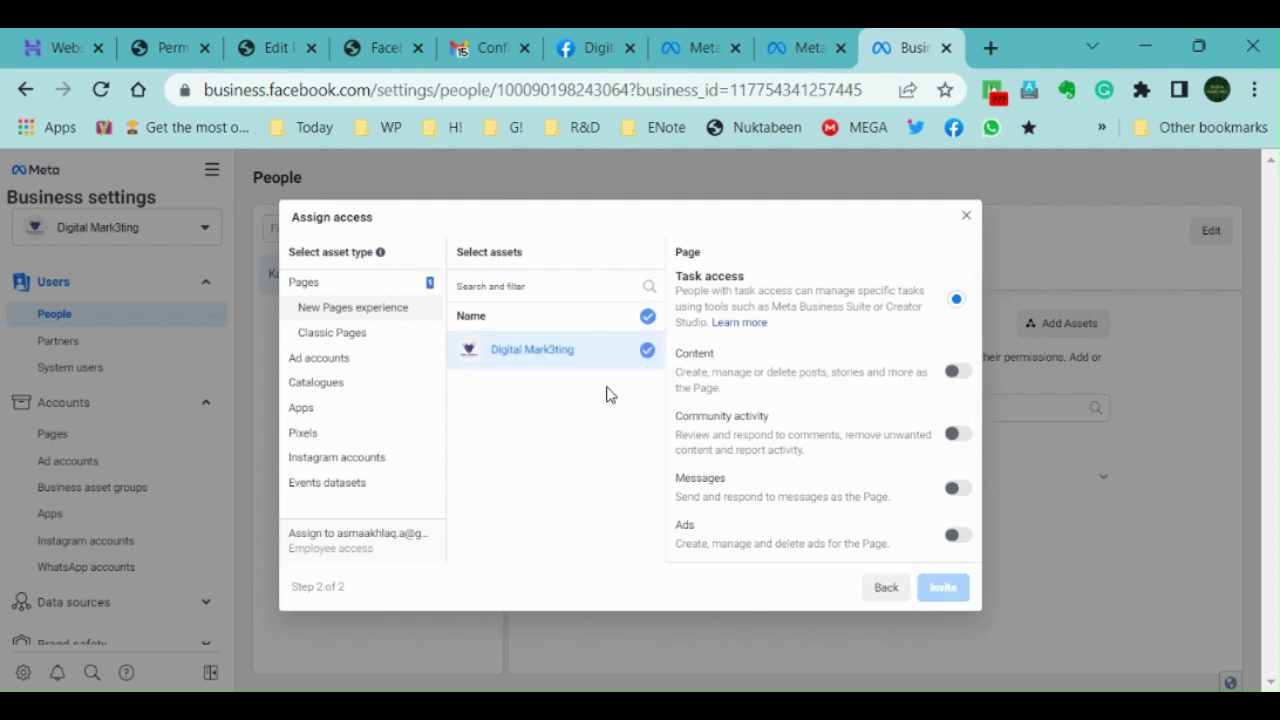
pyautogui.click(352, 366)
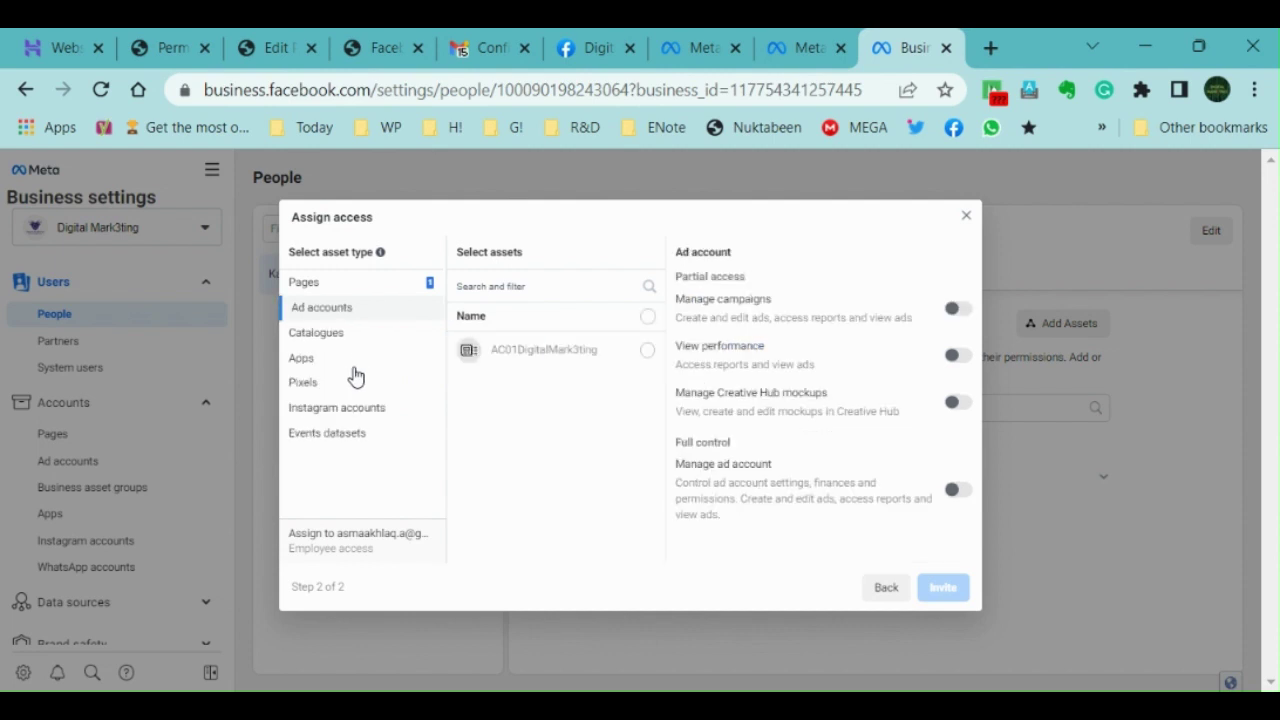
pyautogui.click(648, 350)
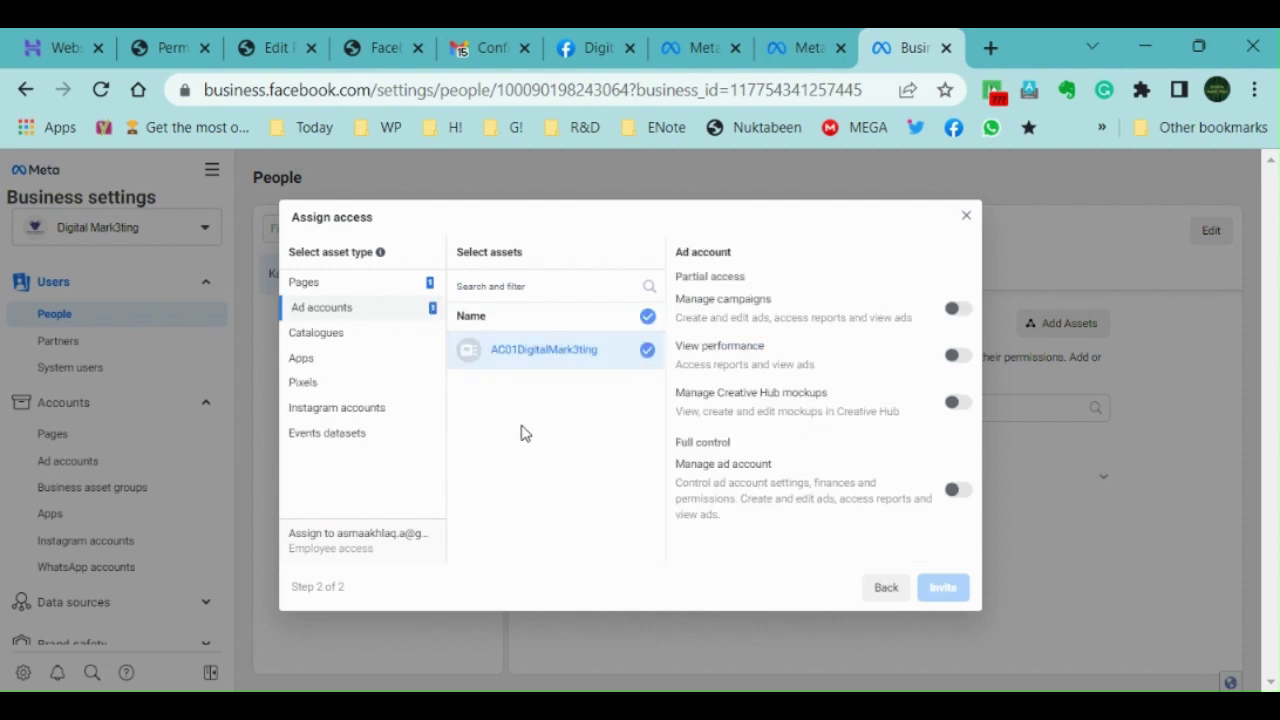
pyautogui.click(318, 386)
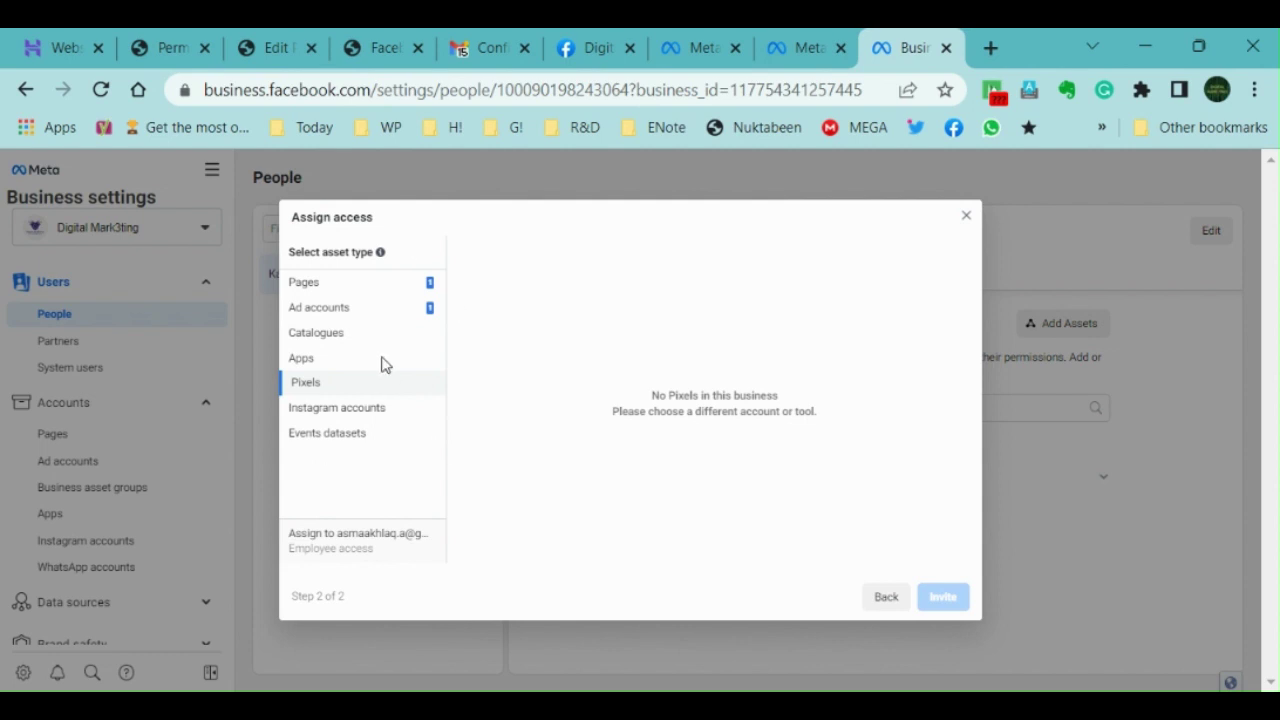
# Step: Grant full Page control (Content, Revenue, Facebook access) and full ad account management
pyautogui.click(380, 283)
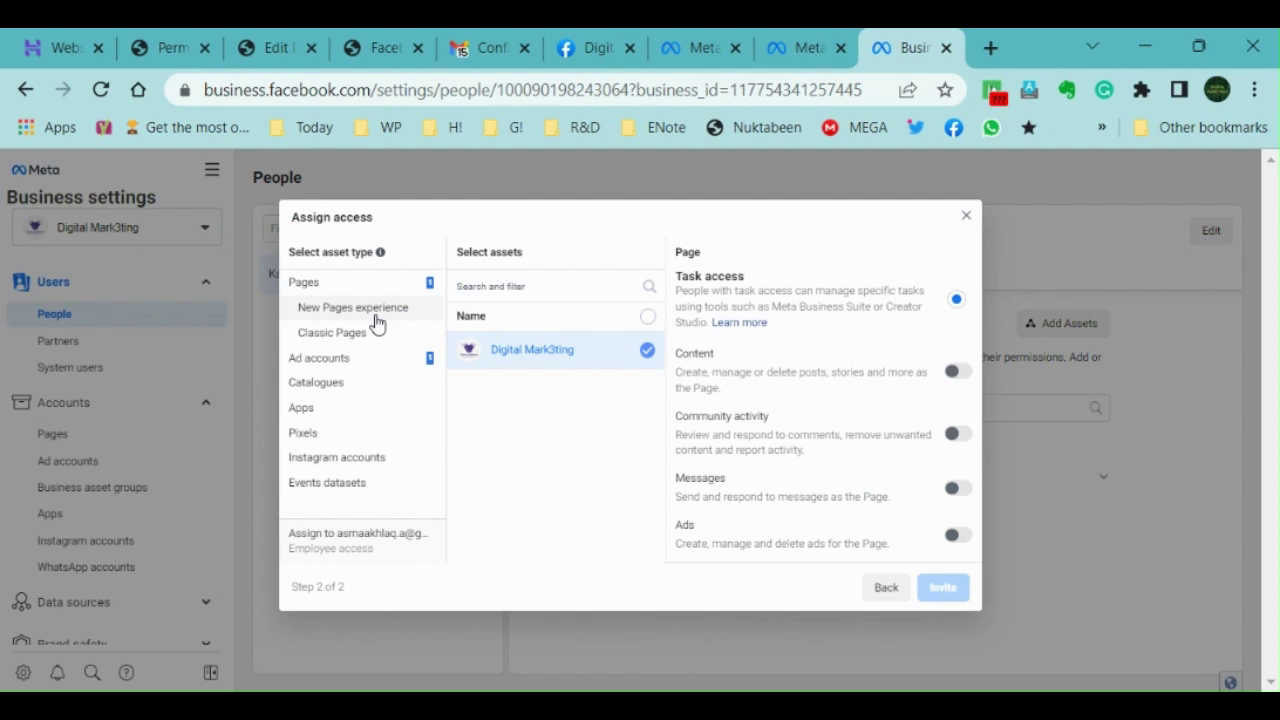
pyautogui.scroll(-1, 862, 470)
pyautogui.scroll(-1, 885, 462)
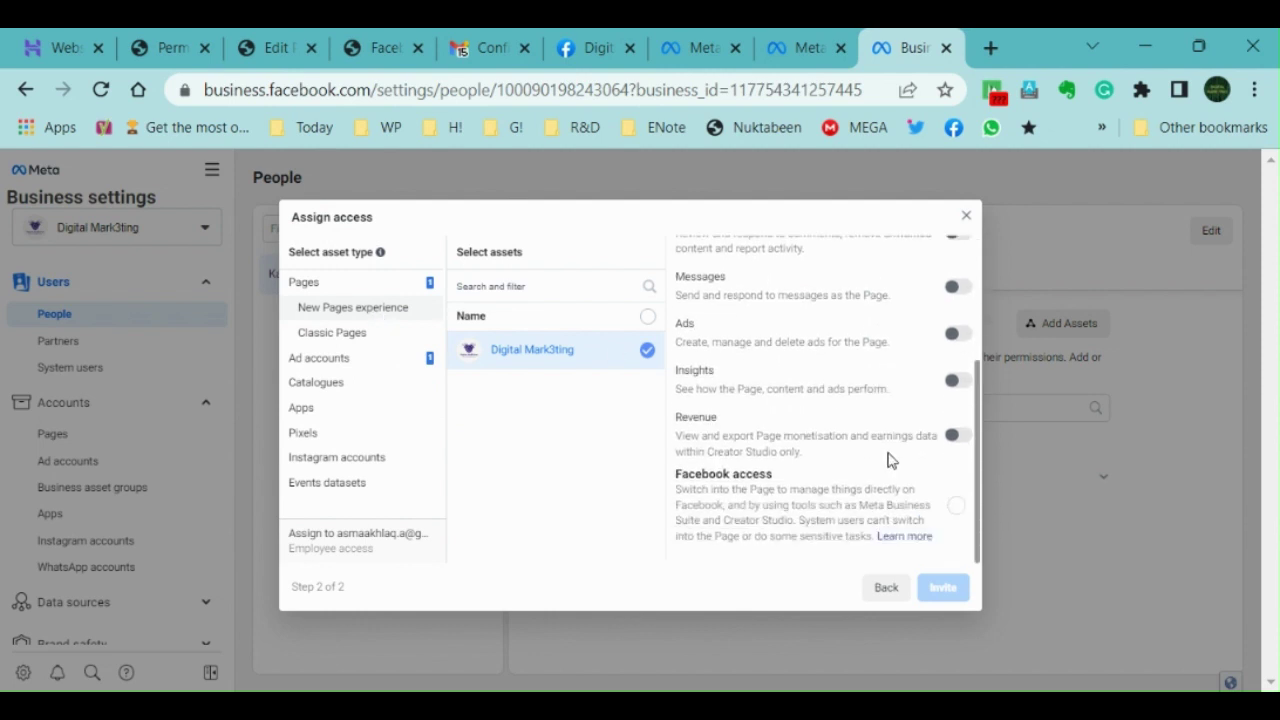
pyautogui.scroll(1, 860, 470)
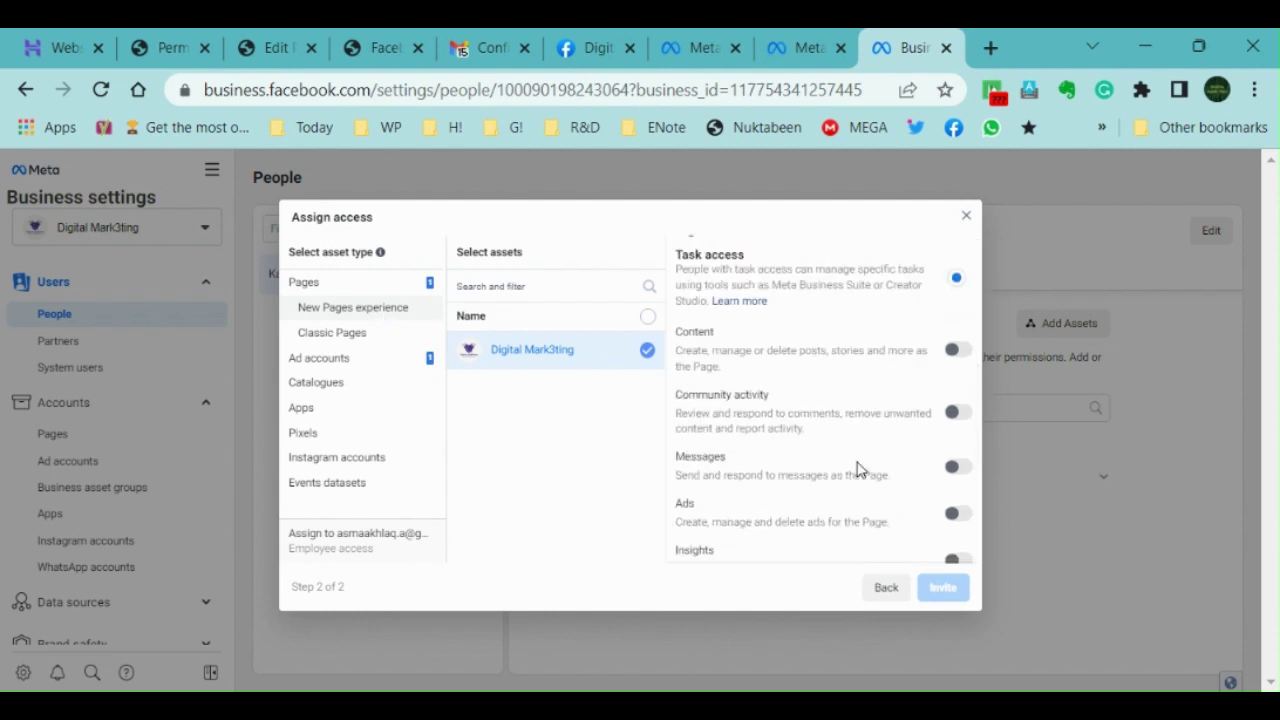
pyautogui.scroll(1, 870, 448)
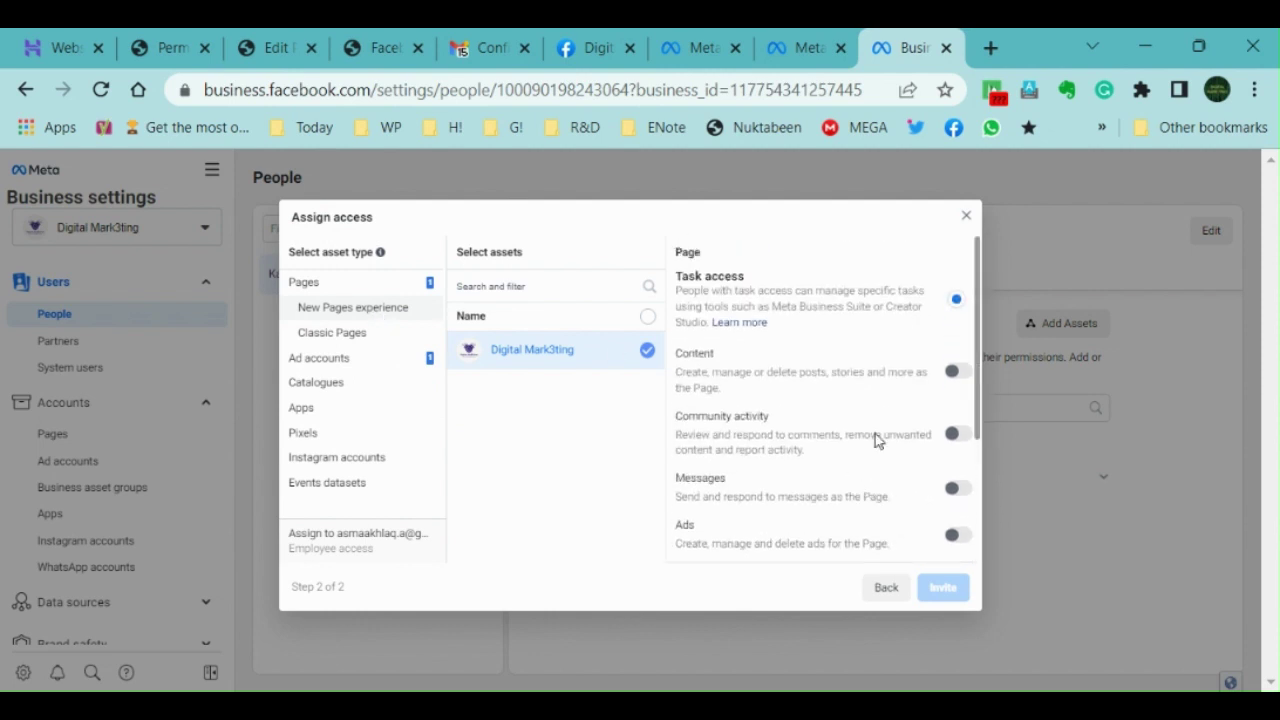
pyautogui.click(957, 371)
pyautogui.scroll(-1, 913, 432)
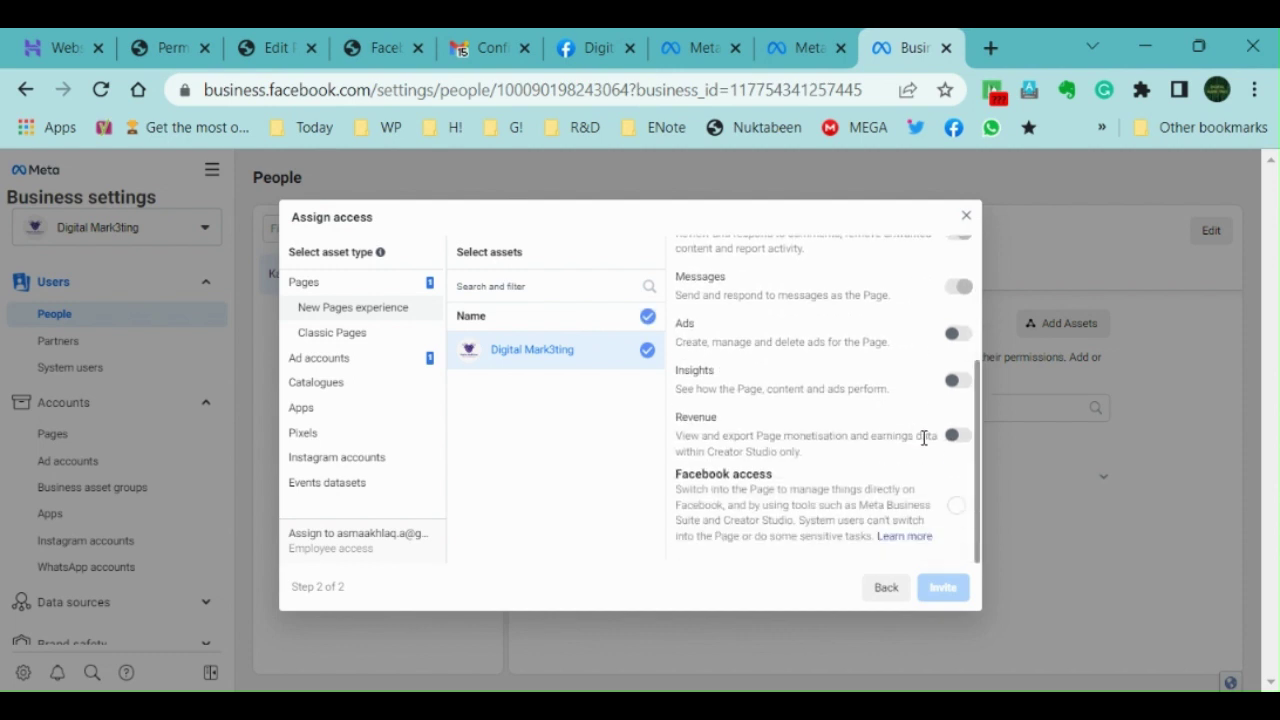
pyautogui.click(958, 437)
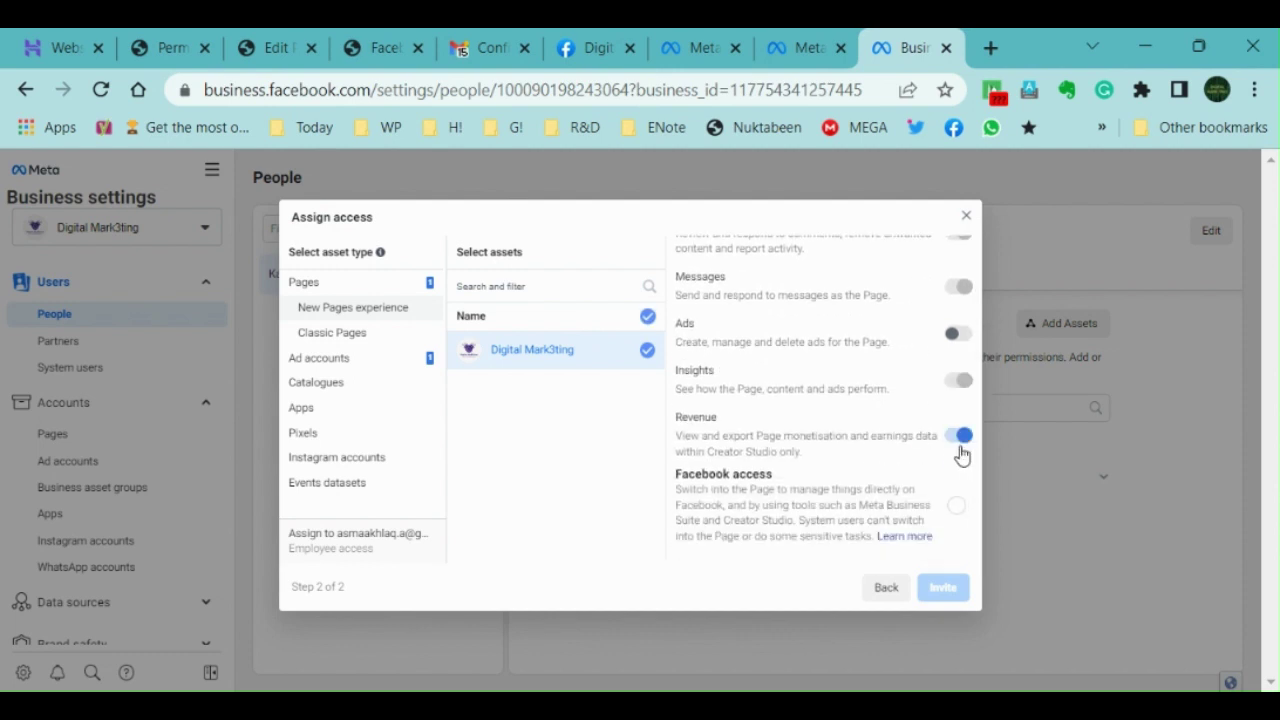
pyautogui.click(960, 510)
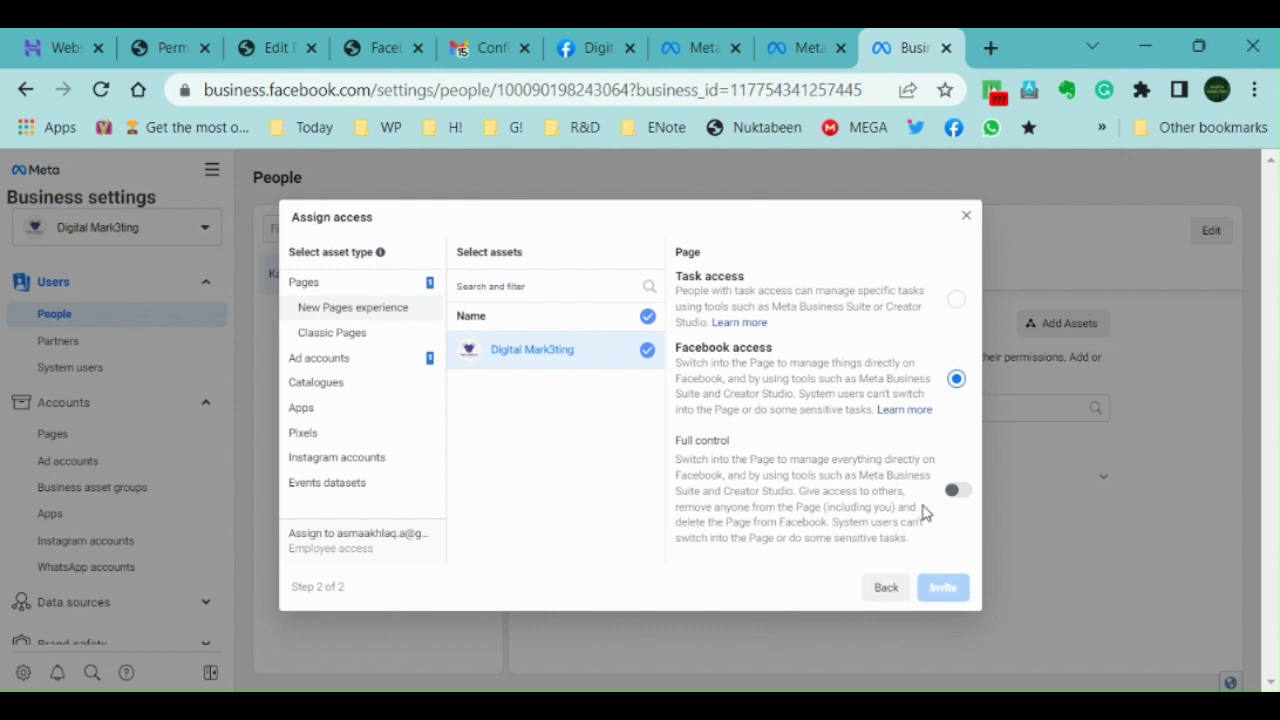
pyautogui.click(958, 490)
pyautogui.click(330, 358)
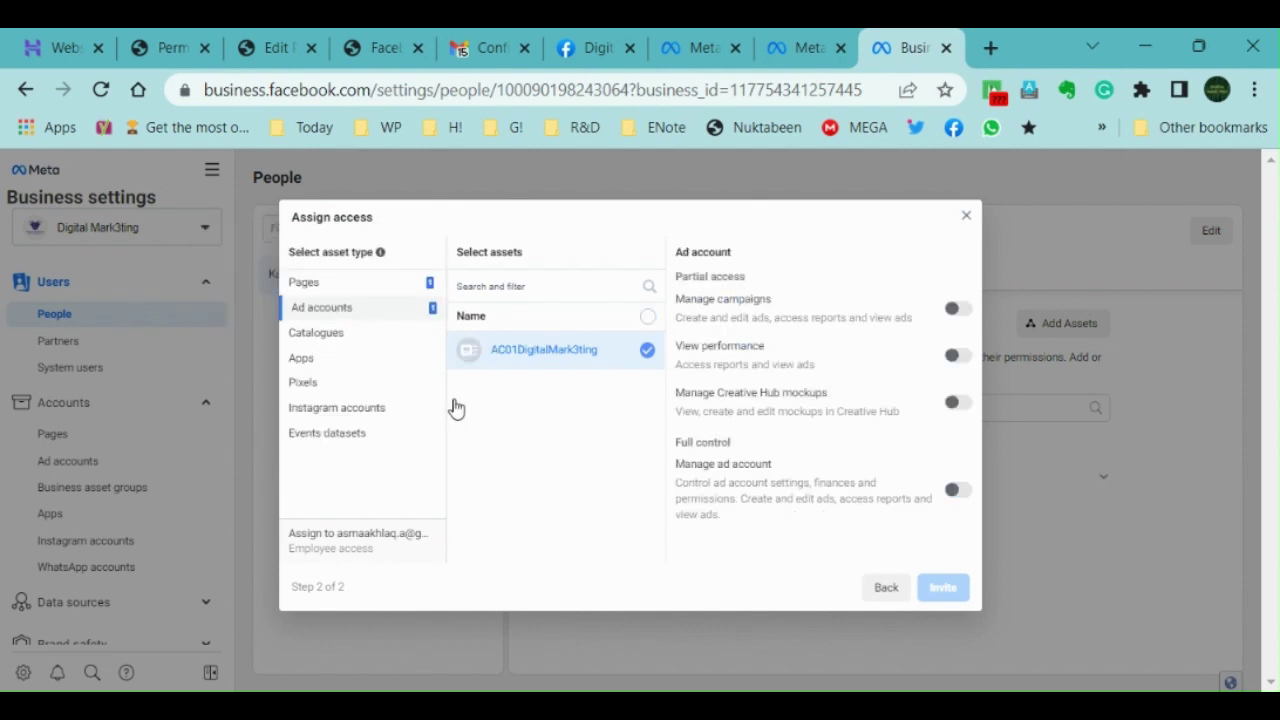
pyautogui.click(957, 492)
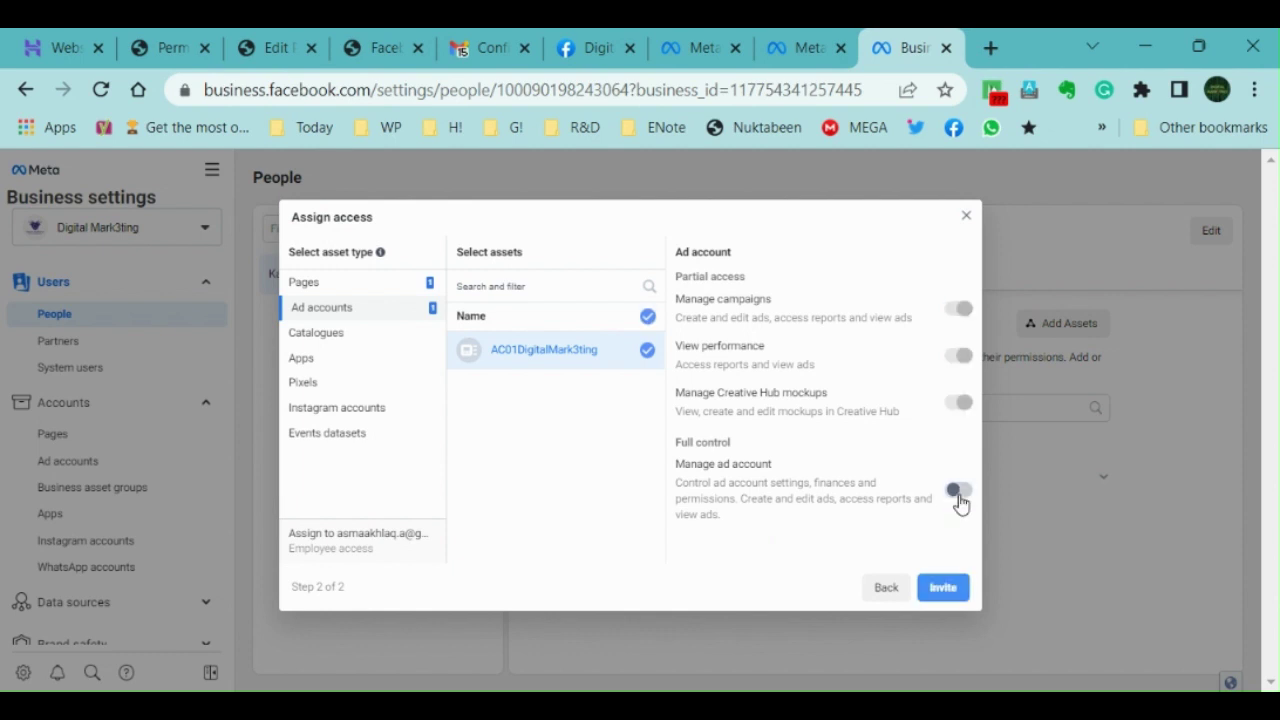
# Step: Send the employee invitation with Digital Mark3ting Page access, then close the extra Invite people form unsent
pyautogui.click(959, 593)
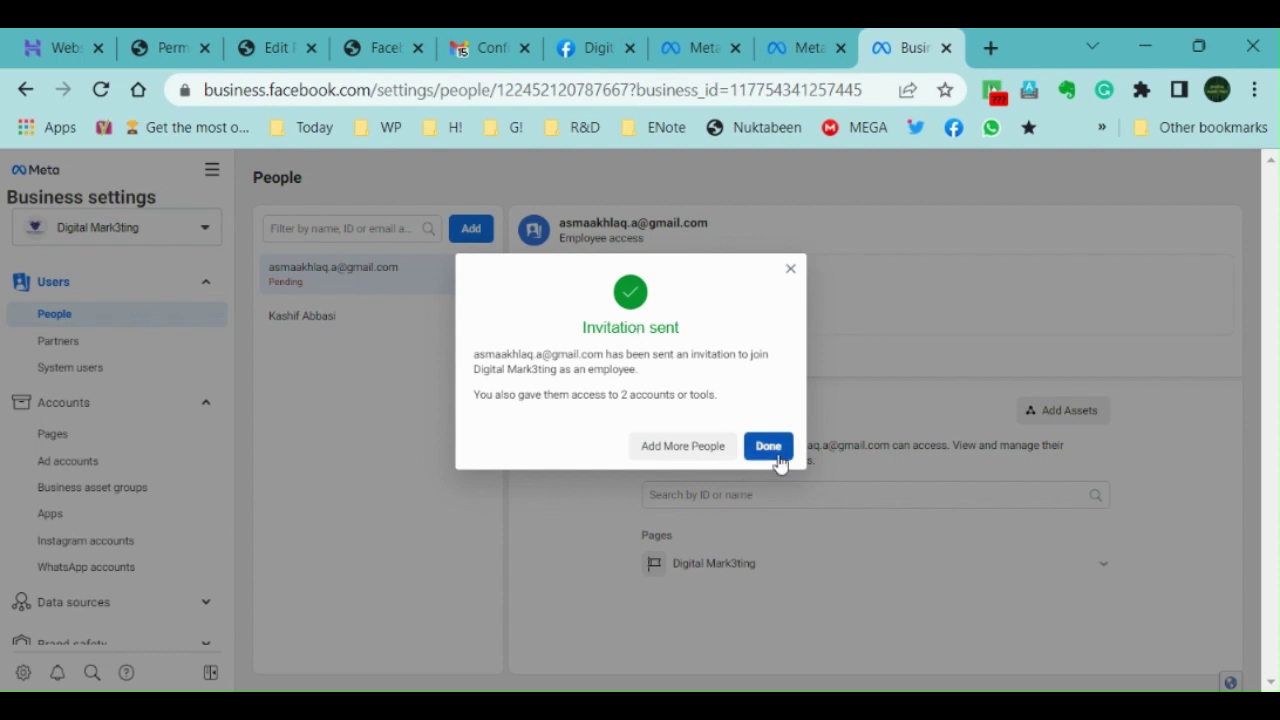
pyautogui.click(700, 463)
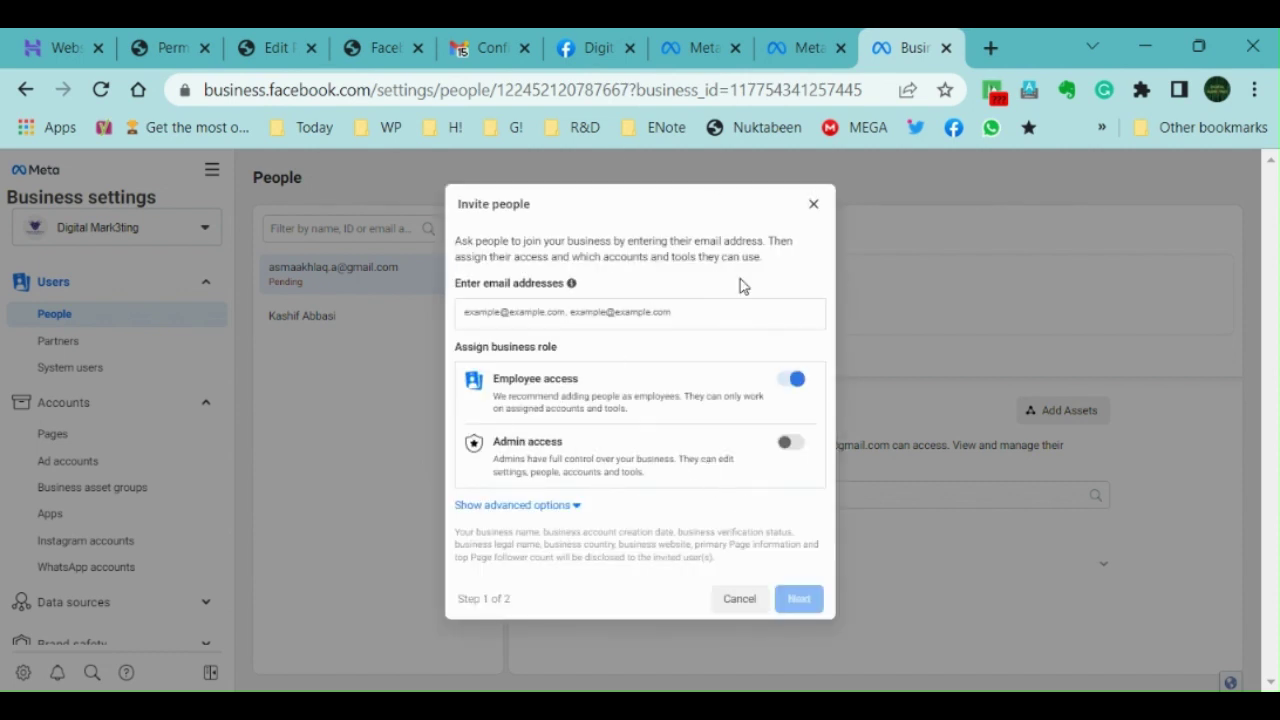
pyautogui.click(740, 600)
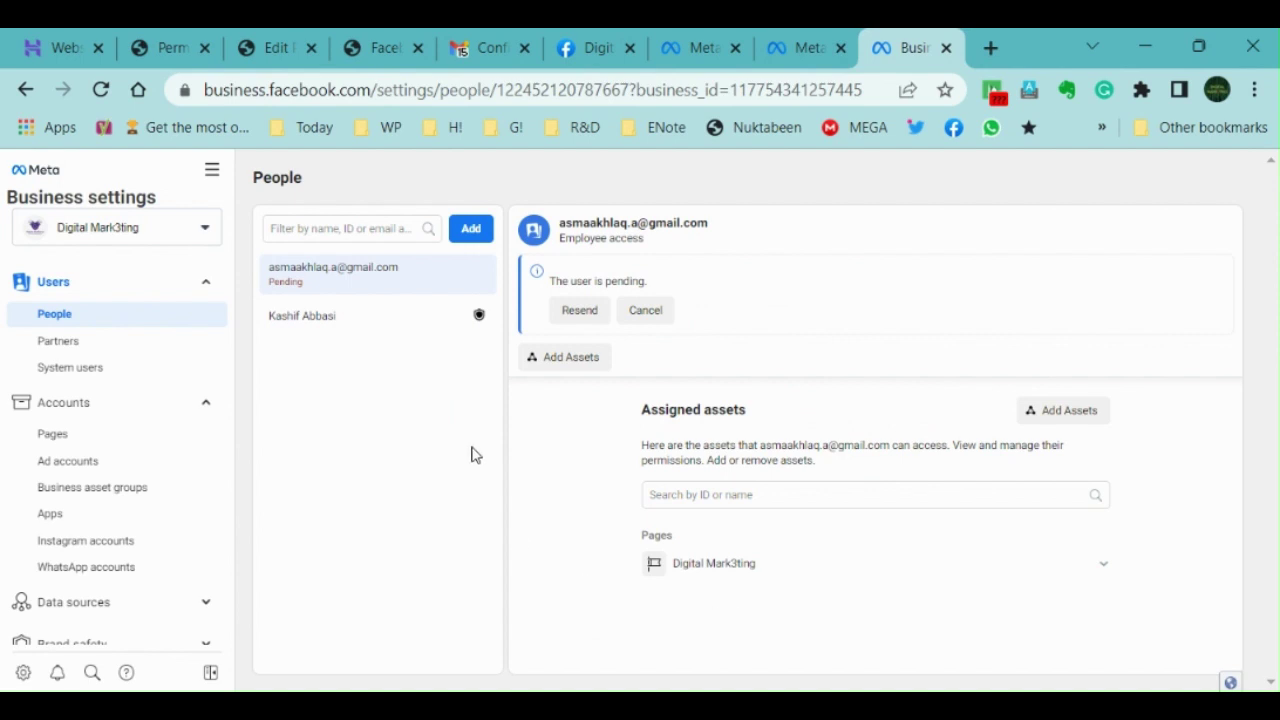